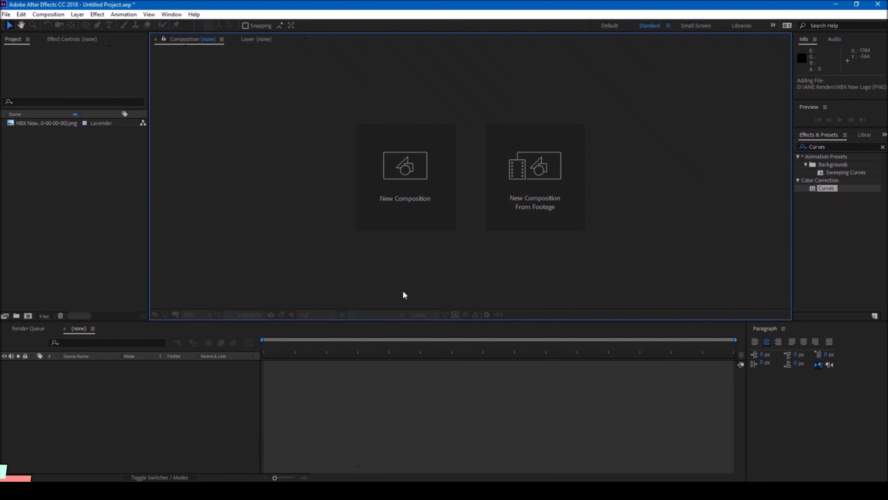
Create a 1920 x 1080, 30 fps composition named Electric Logo Reveal with a duration of 0:00:05:26
{"action": "left_click", "coordinate": [404, 191]}
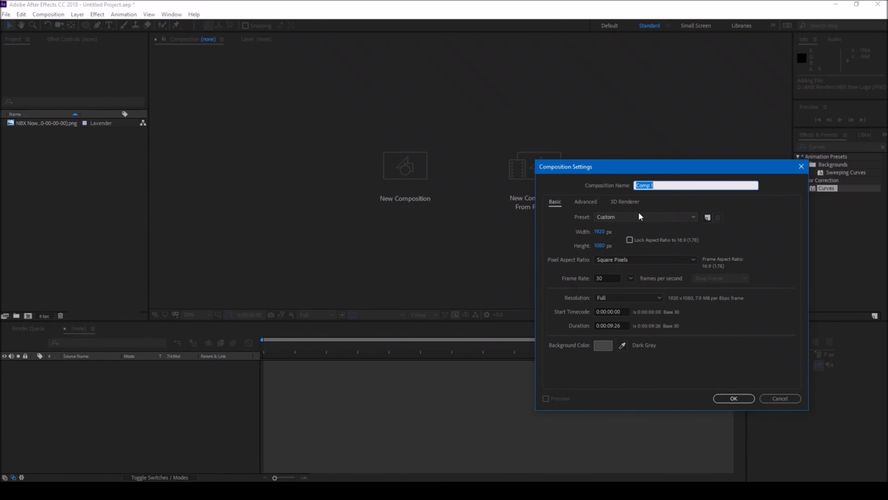
{"action": "type", "text": "Electric Logo Reveal"}
{"action": "left_click", "coordinate": [612, 325]}
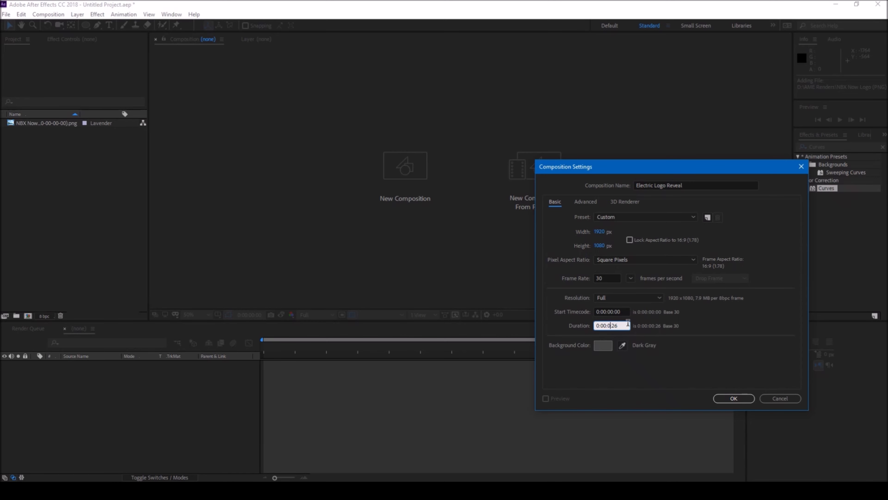
{"action": "key", "text": "Return"}
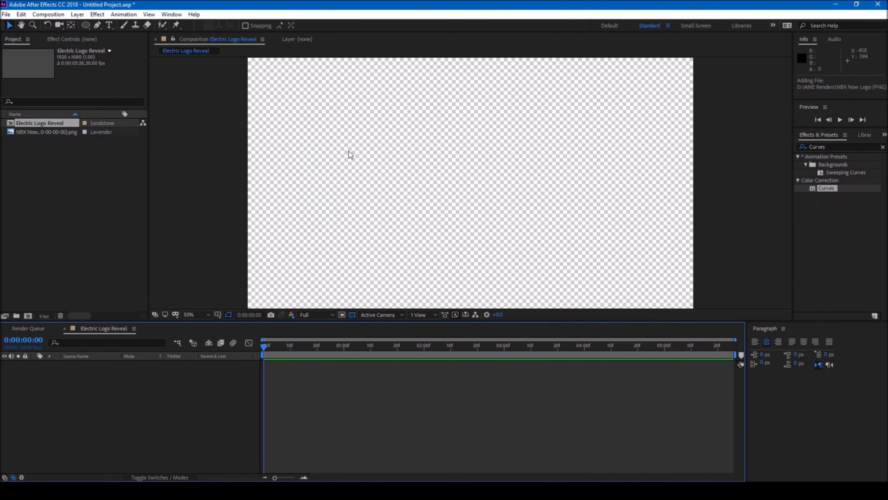
Add a full-size black solid layer named BG to the composition
{"action": "left_click", "coordinate": [77, 14]}
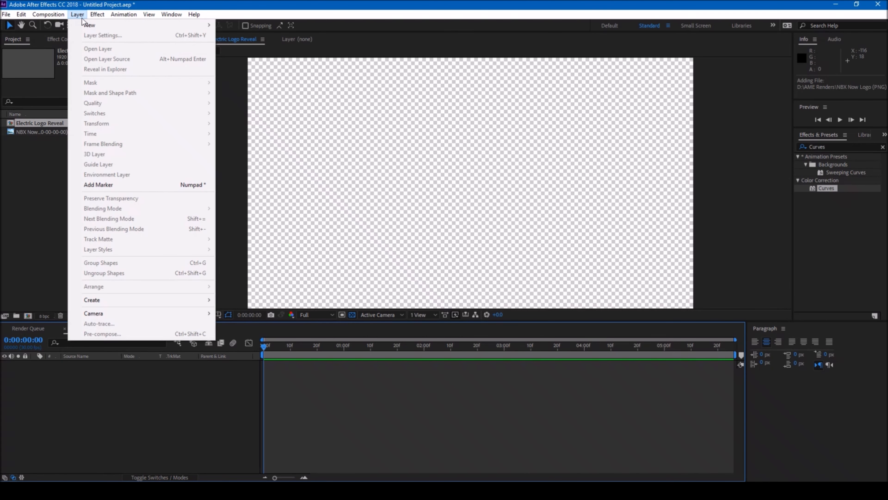
{"action": "mouse_move", "coordinate": [86, 27]}
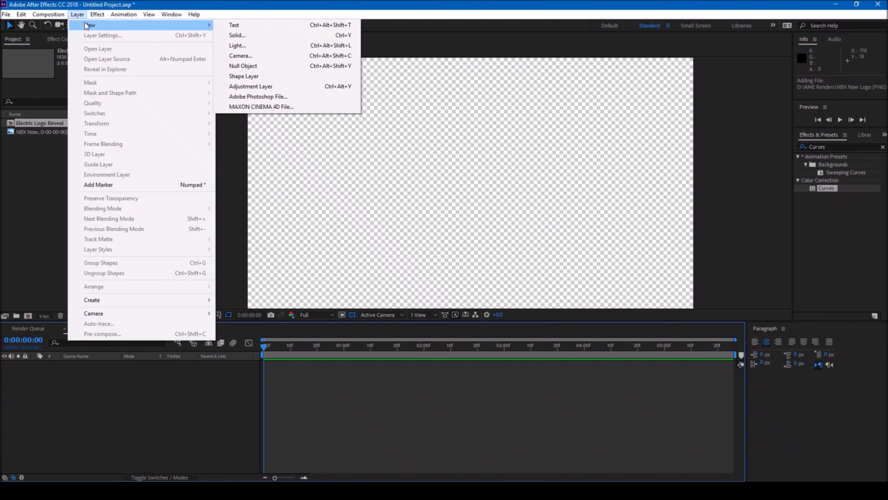
{"action": "left_click", "coordinate": [244, 35]}
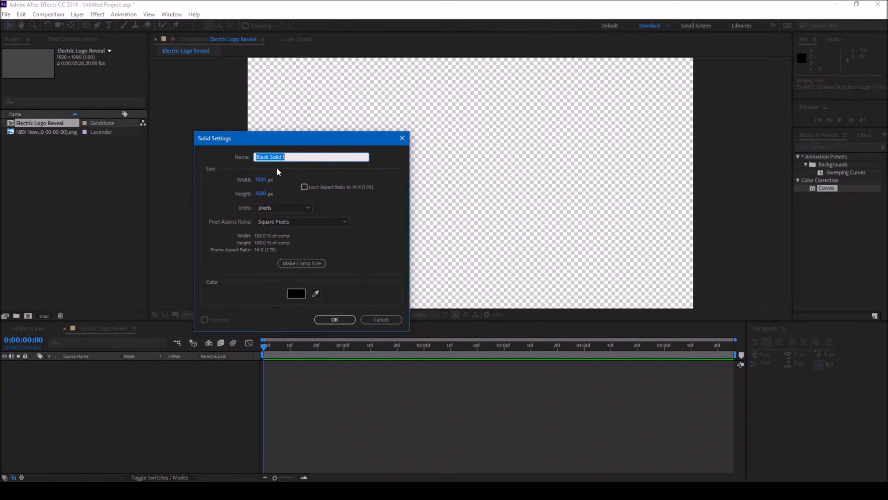
{"action": "type", "text": "BG"}
{"action": "key", "text": "Return"}
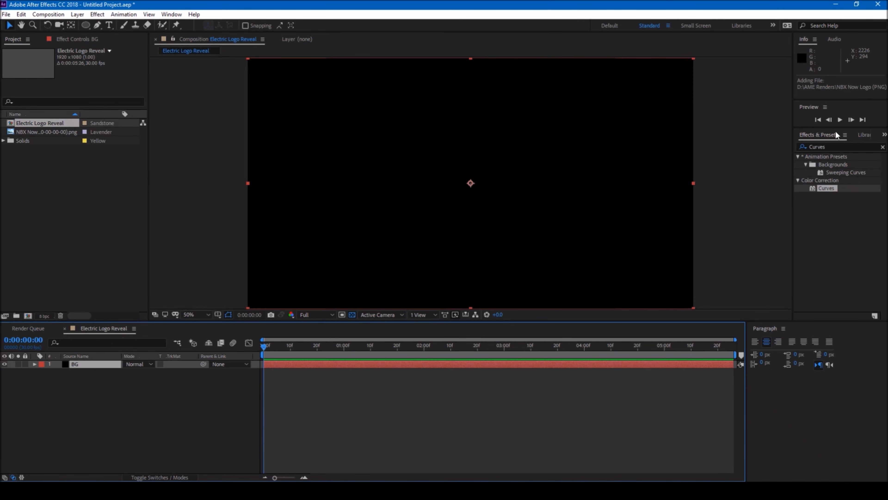
Find the 4-Color Gradient effect and apply it to the BG solid
{"action": "left_click", "coordinate": [826, 146]}
{"action": "type", "text": "Gra"}
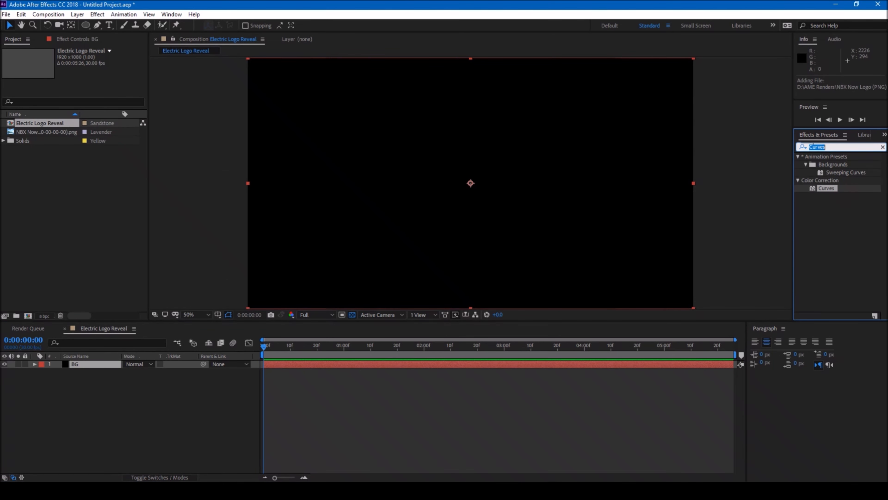
{"action": "key", "text": "BackSpace"}
{"action": "key", "text": "BackSpace"}
{"action": "key", "text": "BackSpace"}
{"action": "type", "text": "4"}
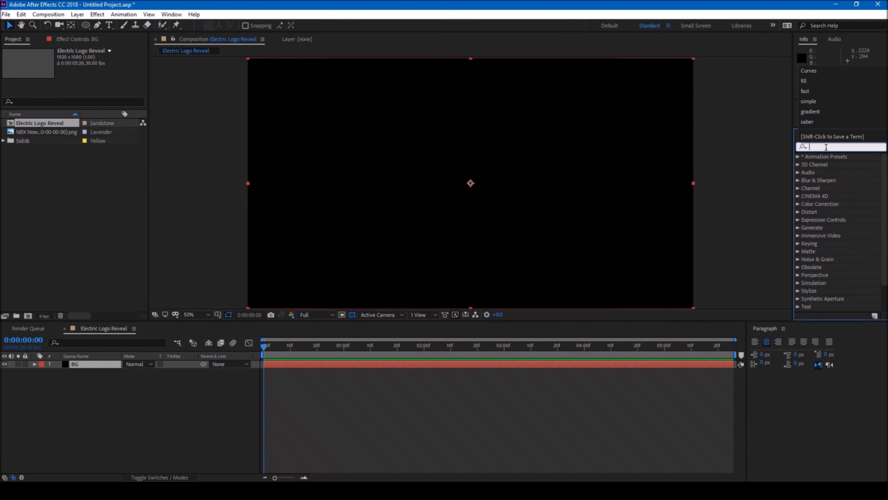
{"action": "type", "text": "-Color"}
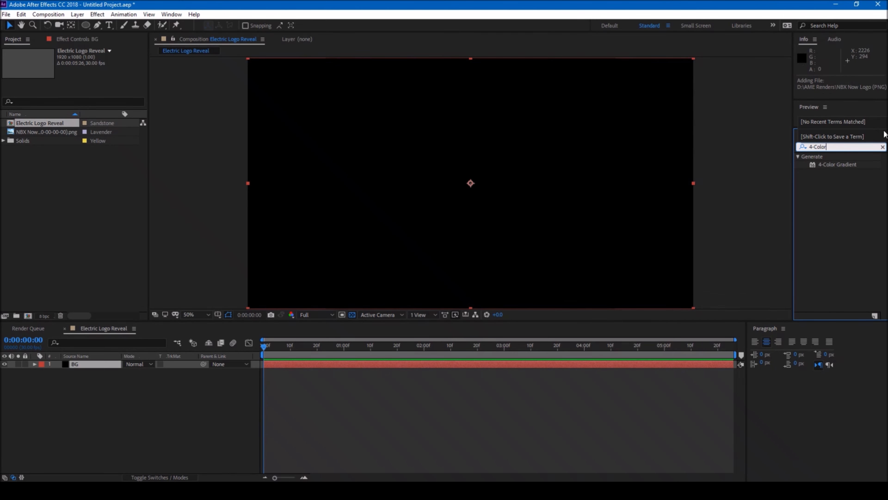
{"action": "left_click_drag", "start_coordinate": [823, 168], "coordinate": [542, 209]}
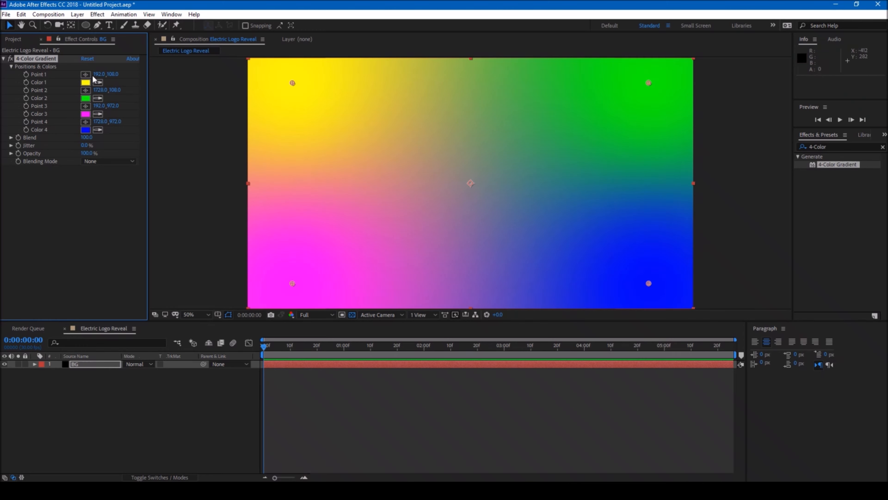
Sample Color 4's blue for the gradient's Color 1, and set Color 2 and Color 3 to black
{"action": "left_click", "coordinate": [98, 82]}
{"action": "left_click", "coordinate": [88, 130]}
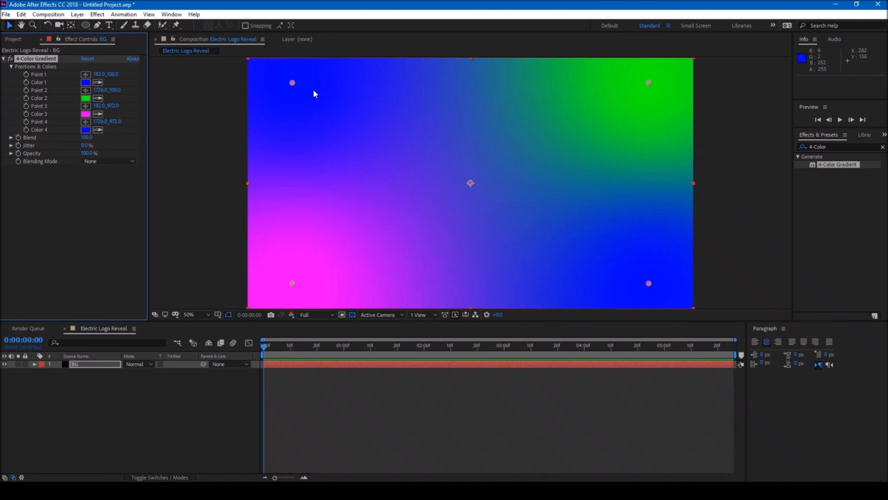
{"action": "left_click", "coordinate": [88, 100]}
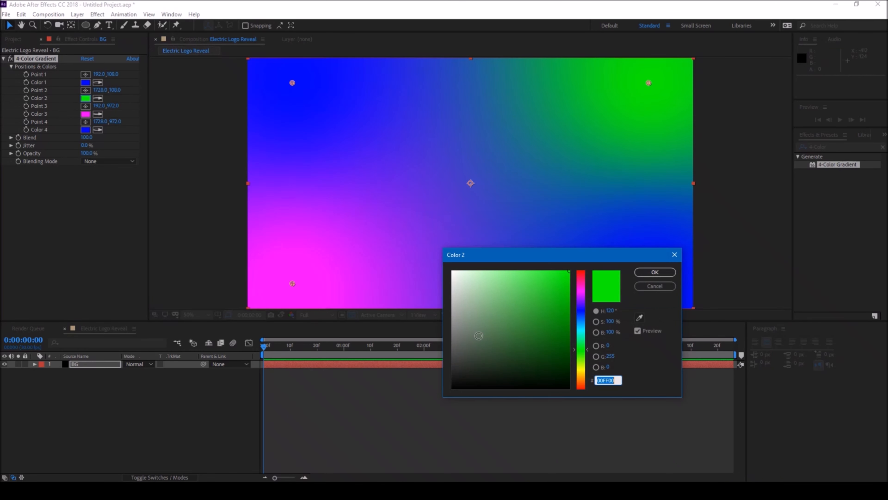
{"action": "left_click_drag", "start_coordinate": [478, 337], "coordinate": [589, 399]}
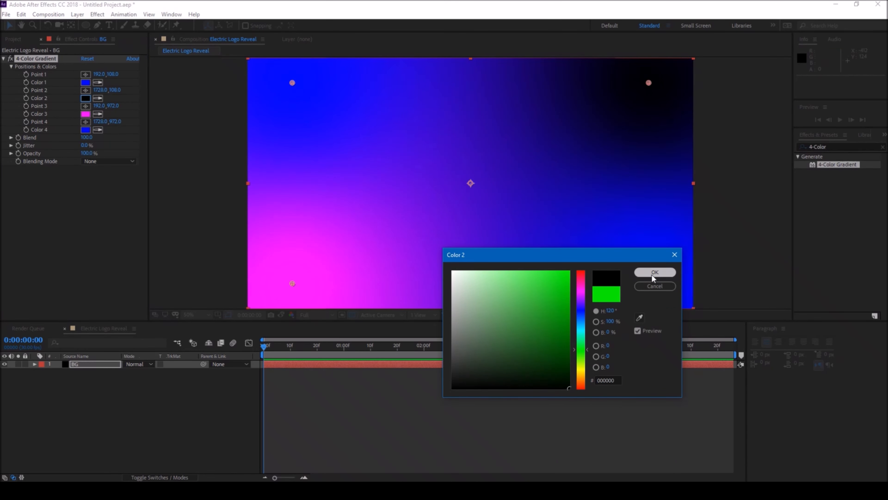
{"action": "left_click", "coordinate": [654, 273]}
{"action": "left_click", "coordinate": [98, 114]}
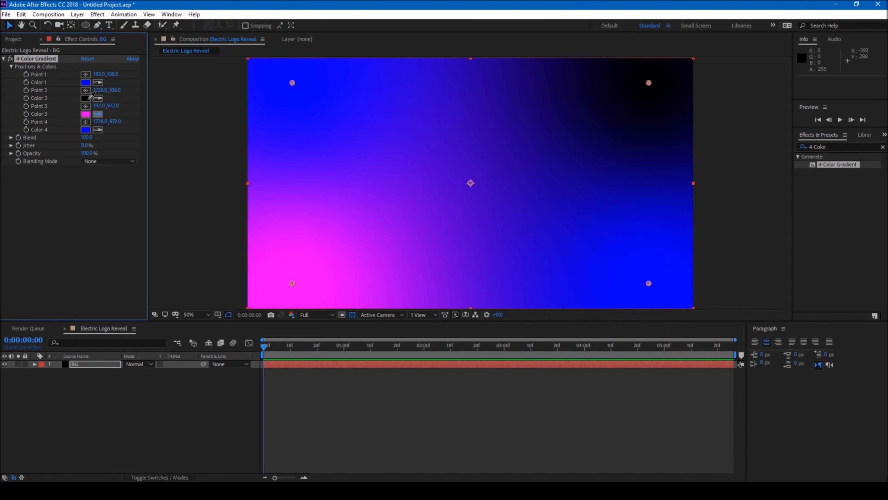
{"action": "left_click", "coordinate": [85, 98]}
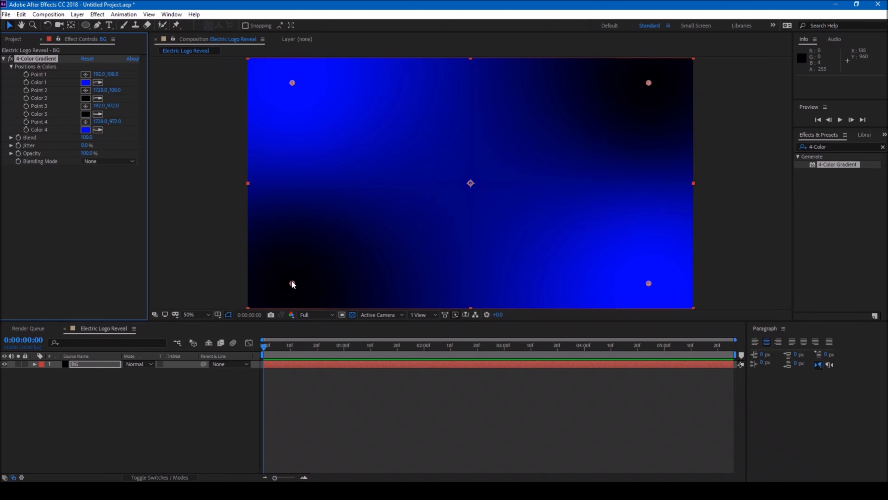
Move gradient Point 1 outside the frame to about -240, -140 and Point 4 to about 2002, 998
{"action": "left_click_drag", "start_coordinate": [292, 83], "coordinate": [227, 49]}
{"action": "left_click_drag", "start_coordinate": [648, 283], "coordinate": [648, 231]}
{"action": "key", "text": "comma"}
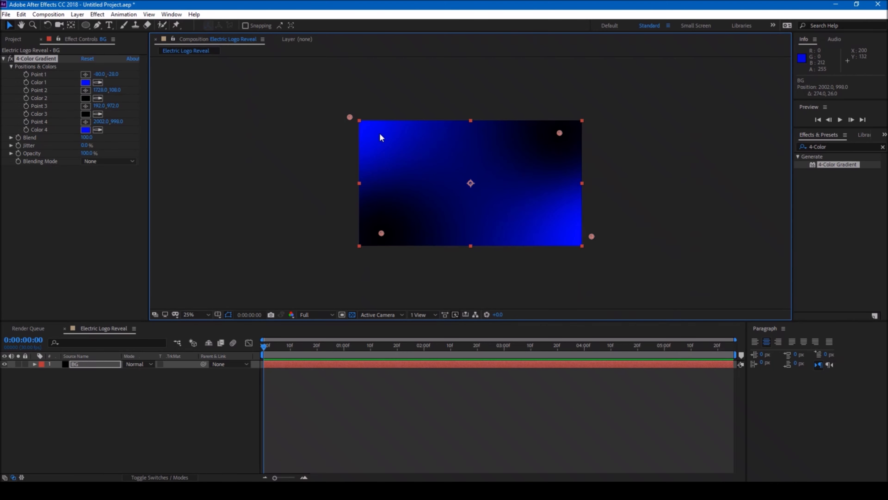
{"action": "left_click_drag", "start_coordinate": [350, 116], "coordinate": [331, 103]}
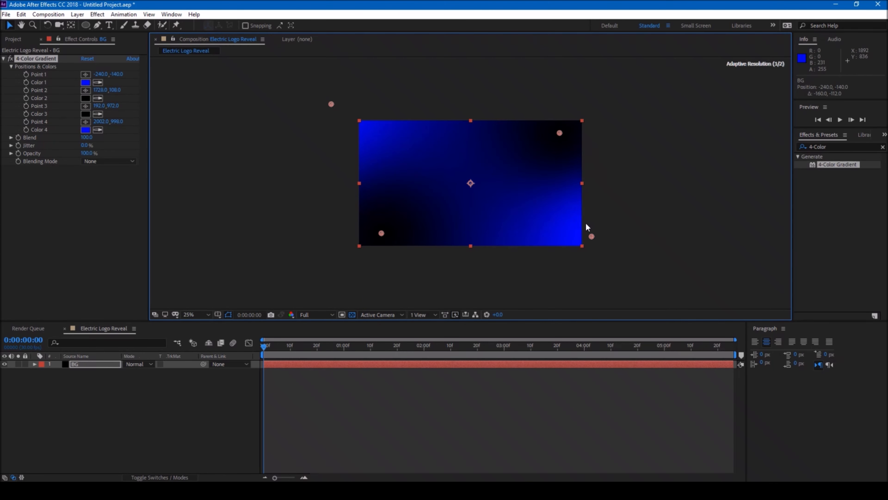
{"action": "mouse_move", "coordinate": [597, 236]}
{"action": "left_mouse_down"}
{"action": "mouse_move", "coordinate": [605, 244]}
{"action": "mouse_move", "coordinate": [580, 238]}
{"action": "left_mouse_up"}
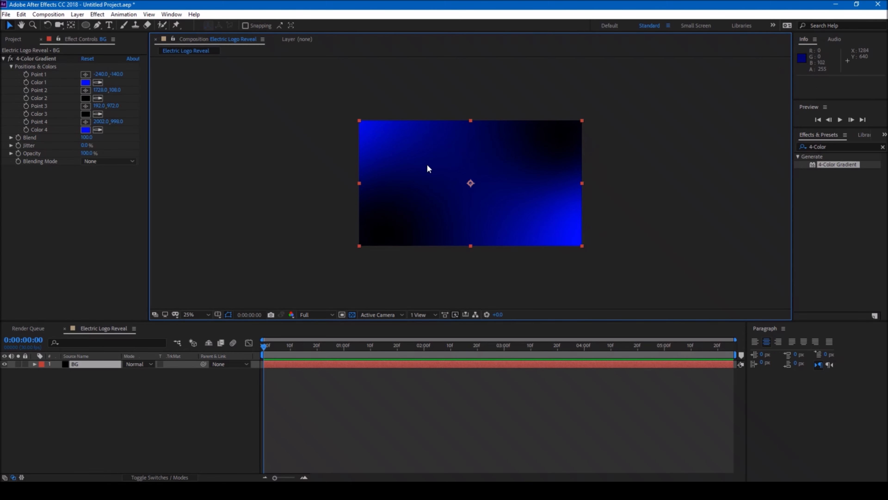
{"action": "left_click", "coordinate": [42, 129]}
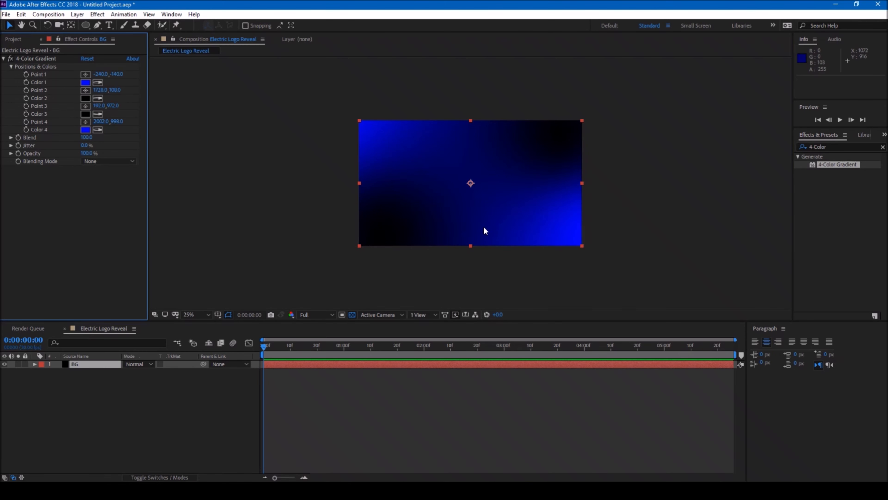
{"action": "key", "text": "period"}
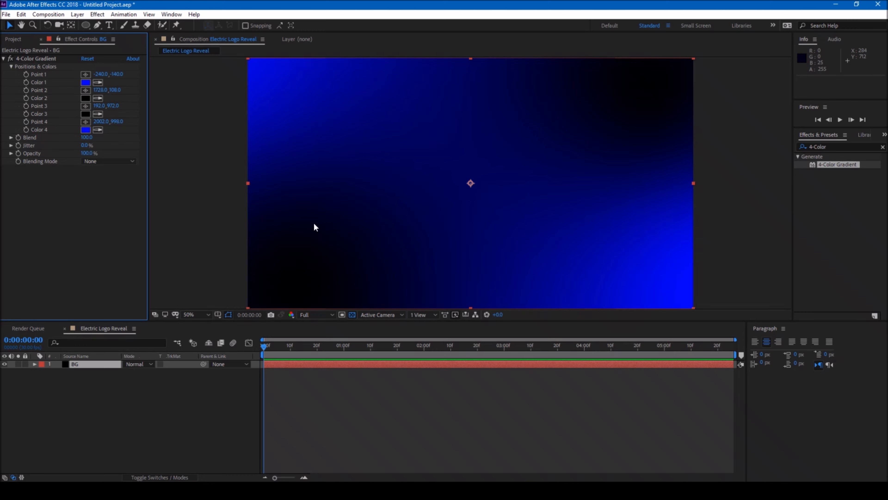
Place the NBX logo PNG in the composition above the BG layer
{"action": "left_click", "coordinate": [13, 39]}
{"action": "left_click", "coordinate": [25, 133]}
{"action": "right_click", "coordinate": [26, 133]}
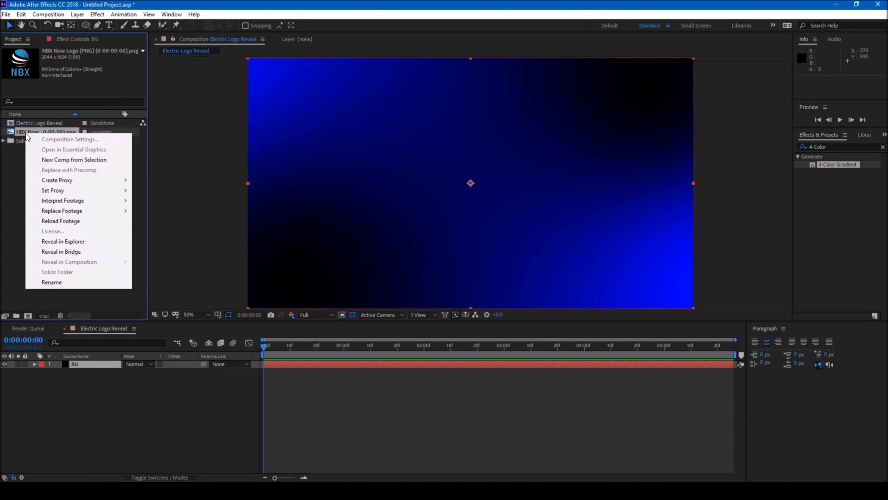
{"action": "left_click", "coordinate": [14, 184]}
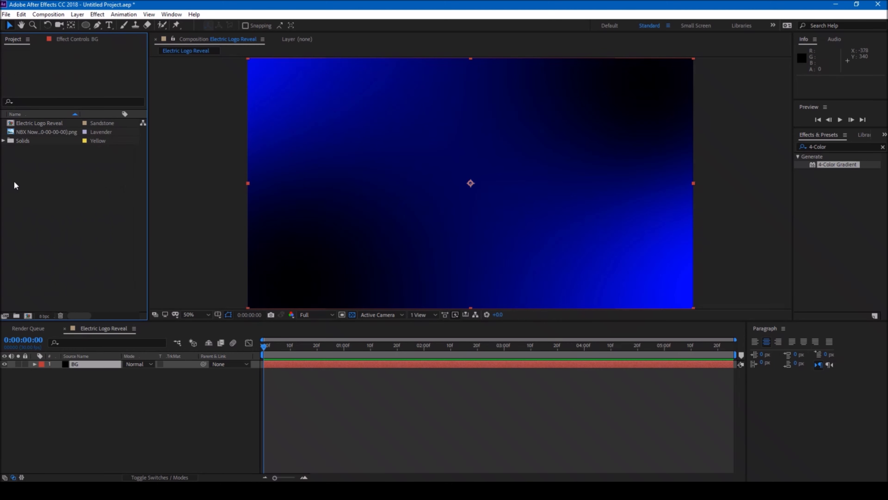
{"action": "left_click_drag", "start_coordinate": [27, 132], "coordinate": [465, 195]}
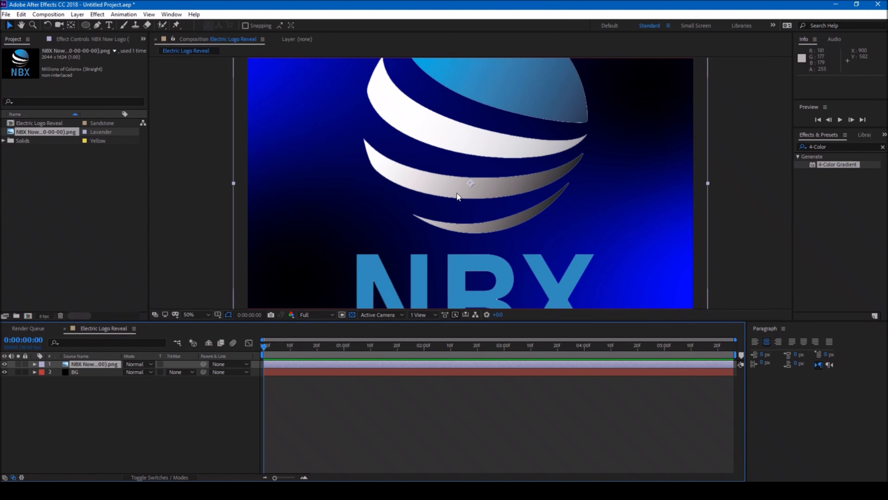
Scale the logo layer down to 37%
{"action": "key", "text": "s"}
{"action": "left_click_drag", "start_coordinate": [149, 372], "coordinate": [118, 367]}
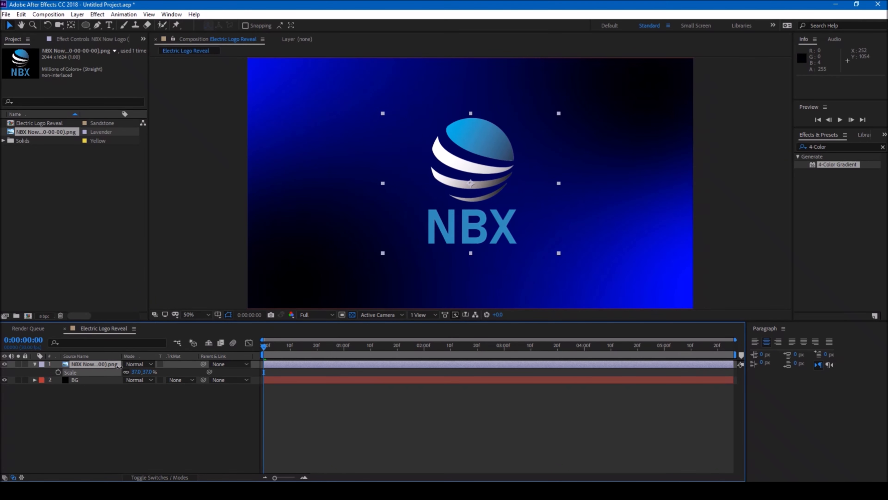
{"action": "scroll", "coordinate": [363, 245], "scroll_direction": "down", "scroll_amount": 2}
{"action": "scroll", "coordinate": [372, 241], "scroll_direction": "up", "scroll_amount": 2}
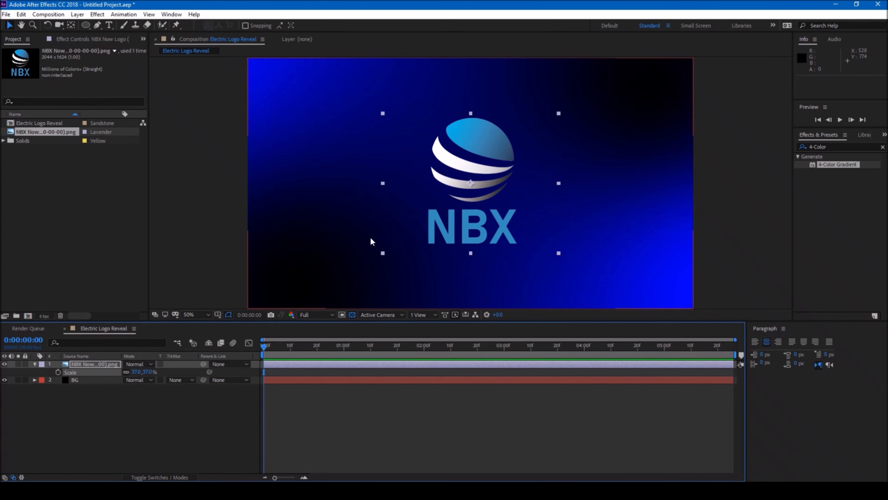
Pre-compose the logo layer as LOGO, moving all attributes into the new composition
{"action": "right_click", "coordinate": [83, 364]}
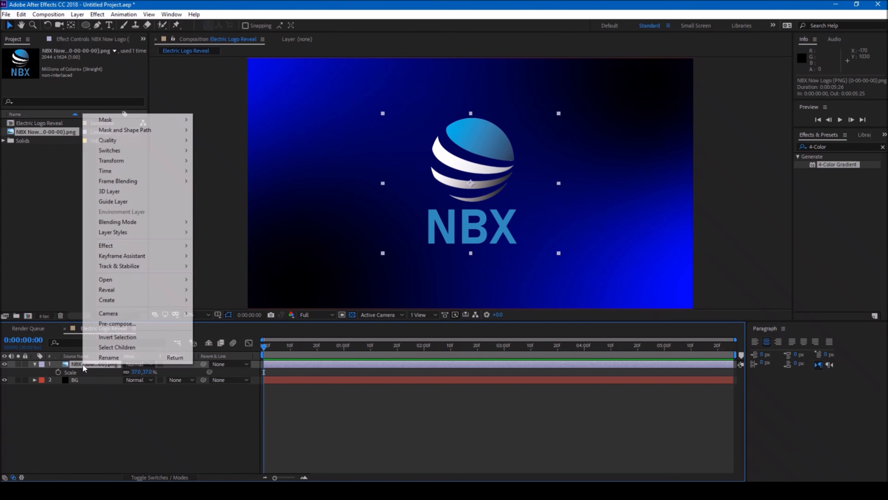
{"action": "left_click", "coordinate": [115, 324]}
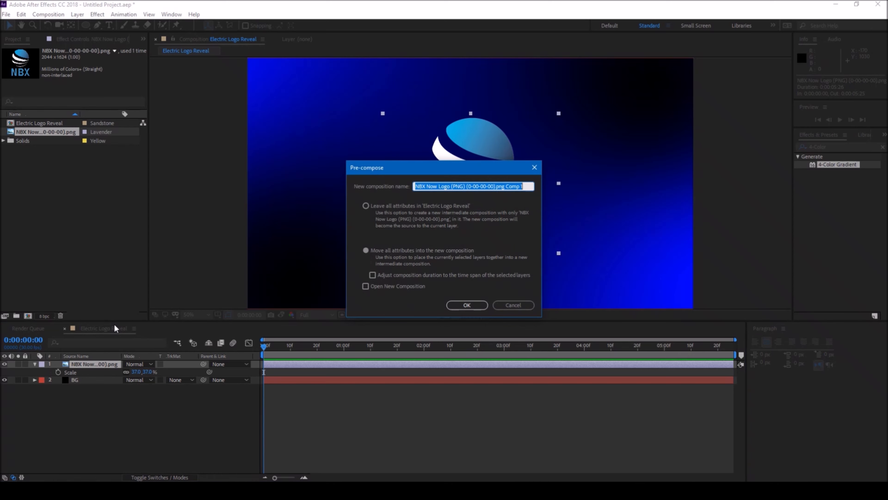
{"action": "type", "text": "LOGO"}
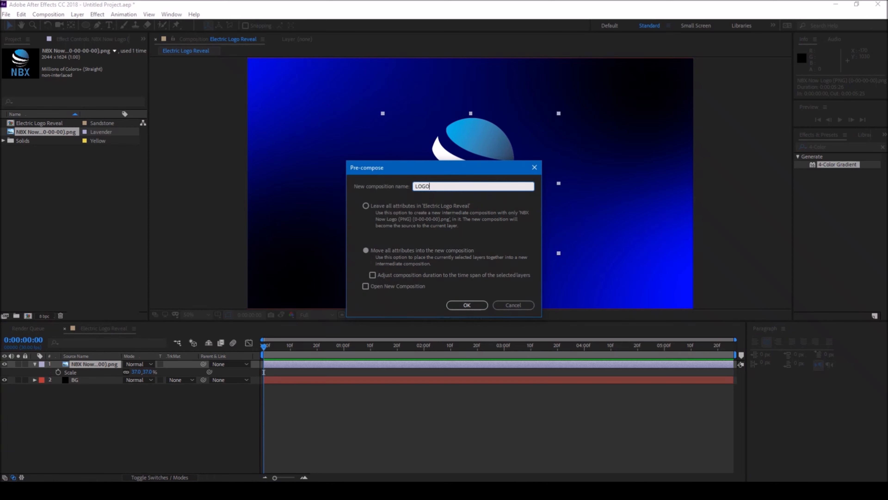
{"action": "key", "text": "Return"}
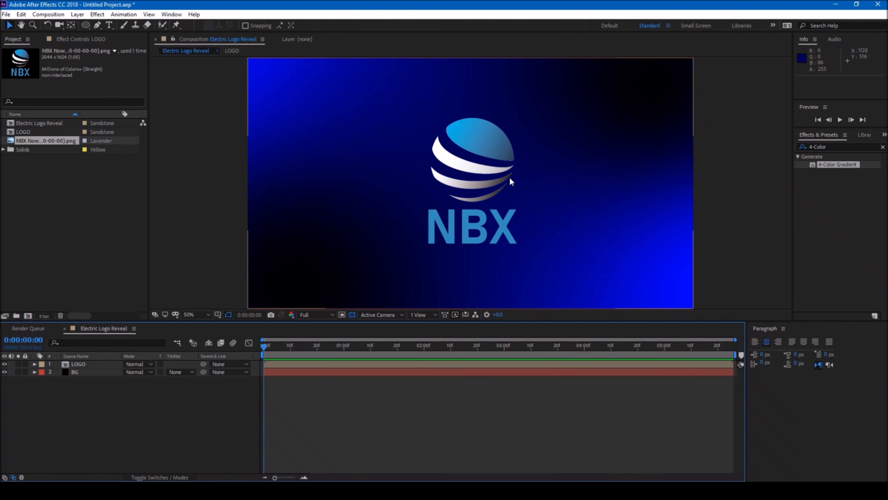
Show the layer switches and make the LOGO layer a 3D layer
{"action": "left_click", "coordinate": [76, 364]}
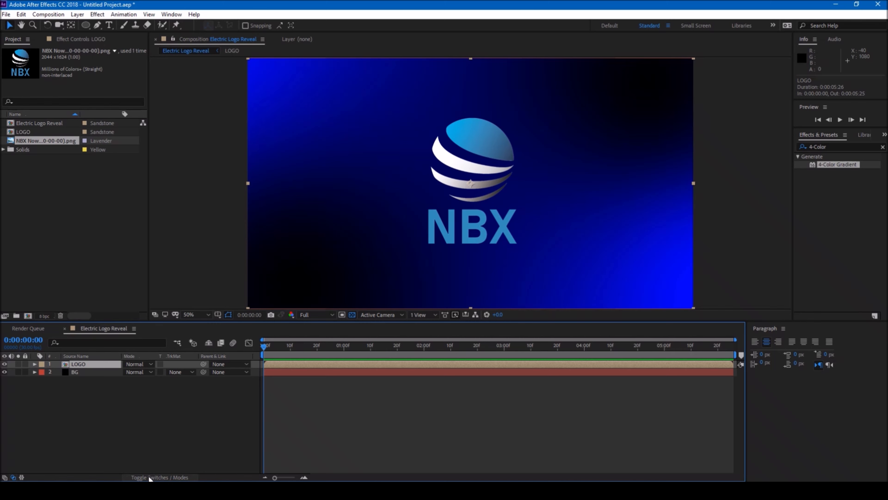
{"action": "left_click", "coordinate": [155, 477]}
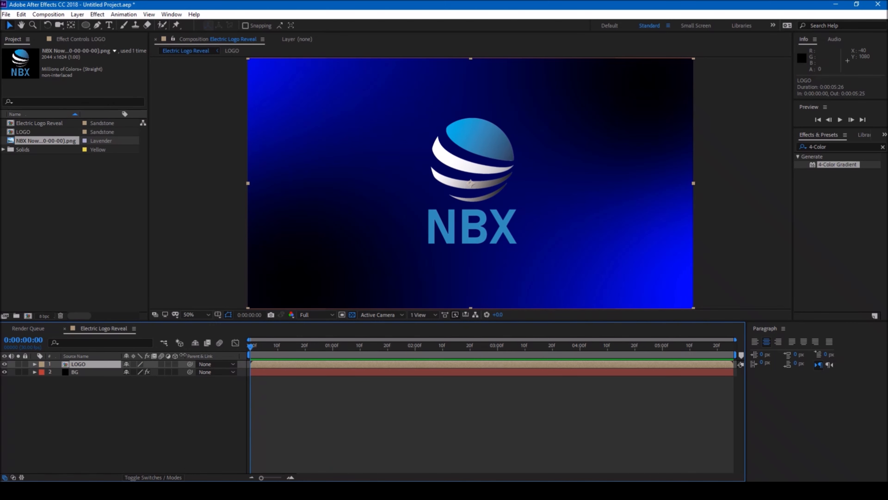
{"action": "left_click", "coordinate": [175, 363]}
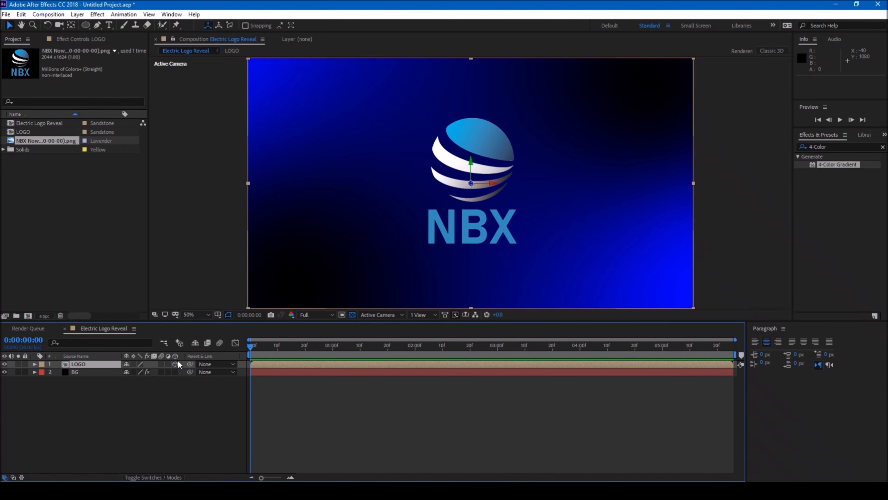
Reveal the LOGO layer's transform properties and add a Position keyframe at 0:00:01:00
{"action": "left_click", "coordinate": [35, 364]}
{"action": "left_click", "coordinate": [42, 372]}
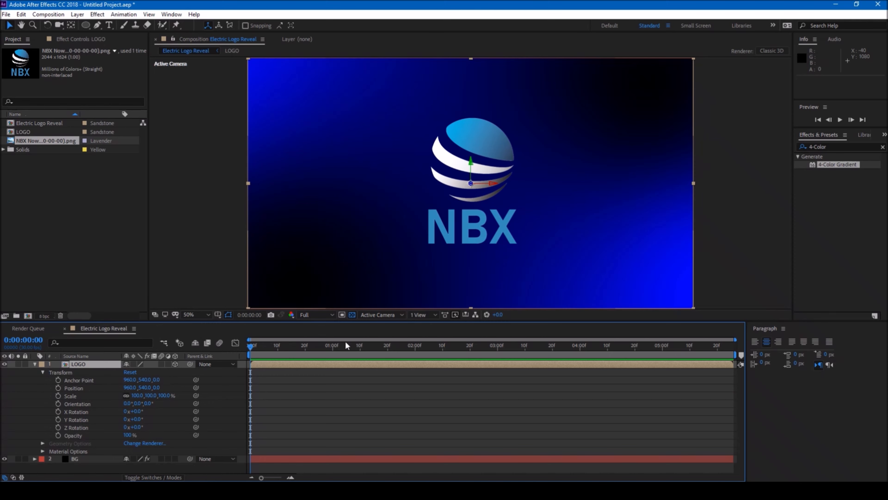
{"action": "left_click", "coordinate": [334, 346]}
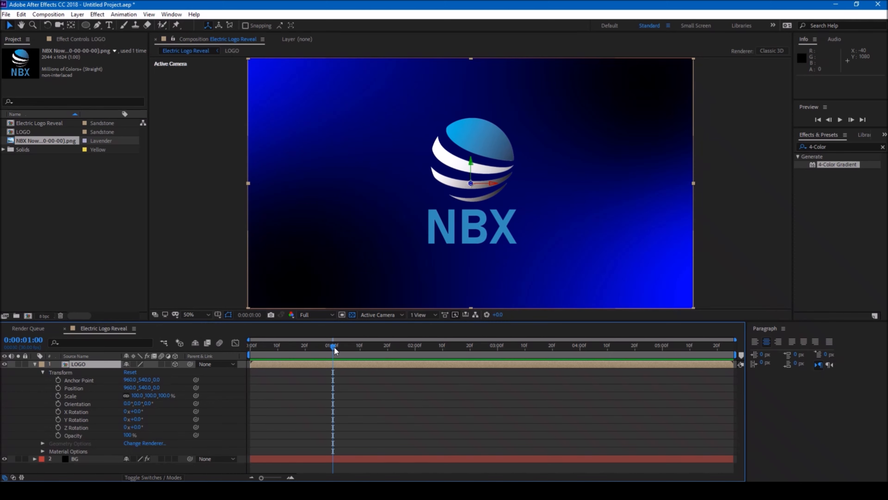
{"action": "left_click", "coordinate": [58, 387]}
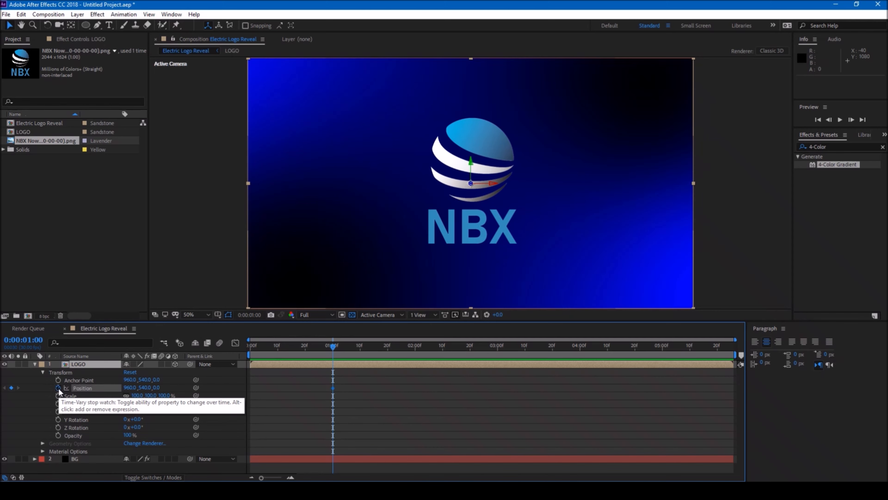
Keyframe the LOGO layer's Z position at -3000 at the start of the composition
{"action": "left_click_drag", "start_coordinate": [332, 346], "coordinate": [236, 353]}
{"action": "left_click", "coordinate": [158, 387]}
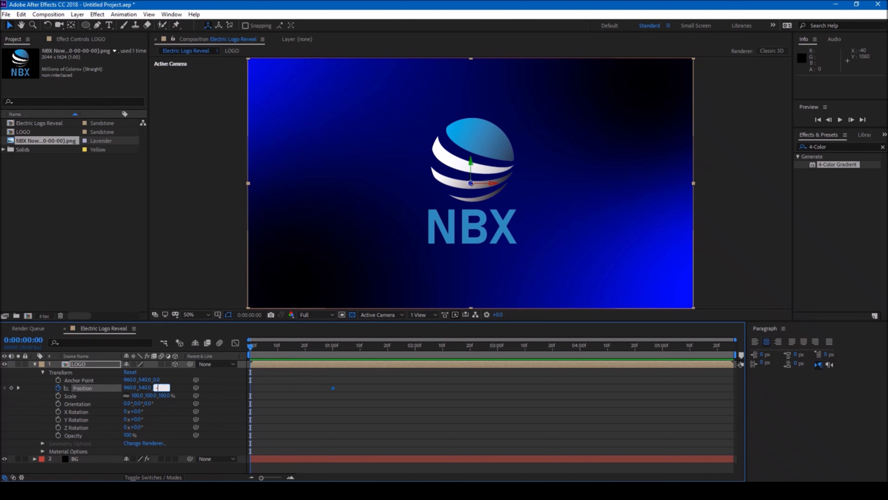
{"action": "type", "text": "-3000"}
{"action": "key", "text": "Return"}
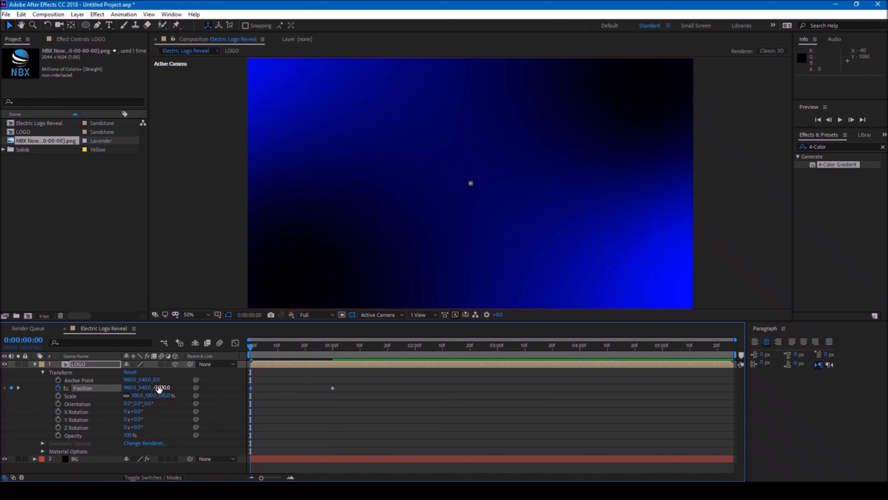
Apply Easy Ease to both Position keyframes of the LOGO layer
{"action": "left_click_drag", "start_coordinate": [249, 345], "coordinate": [332, 351]}
{"action": "left_click", "coordinate": [332, 388]}
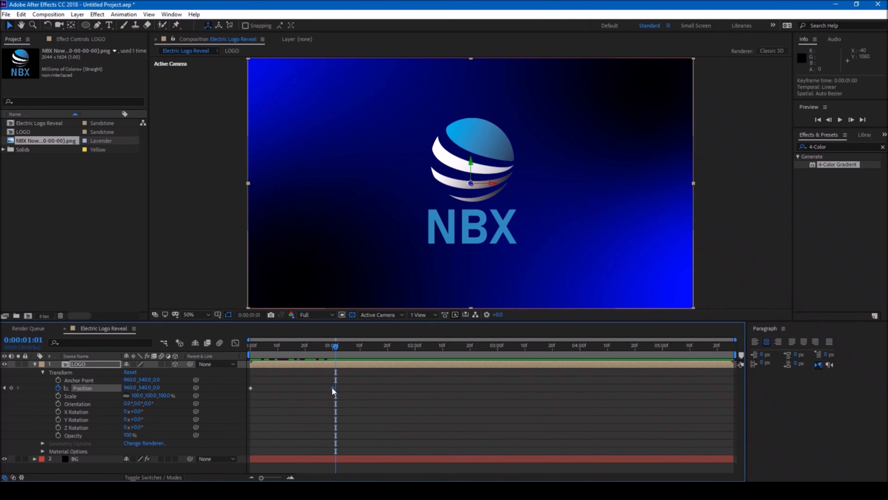
{"action": "right_click", "coordinate": [249, 386]}
{"action": "mouse_move", "coordinate": [265, 381]}
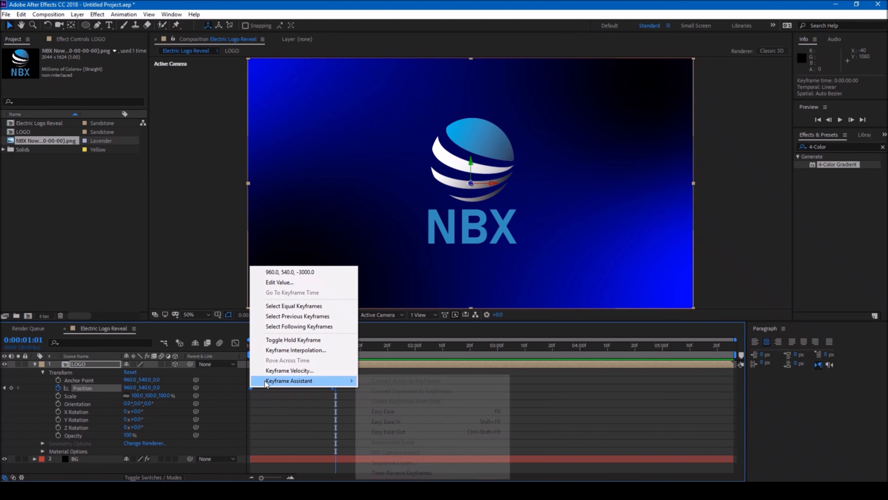
{"action": "left_click", "coordinate": [384, 413]}
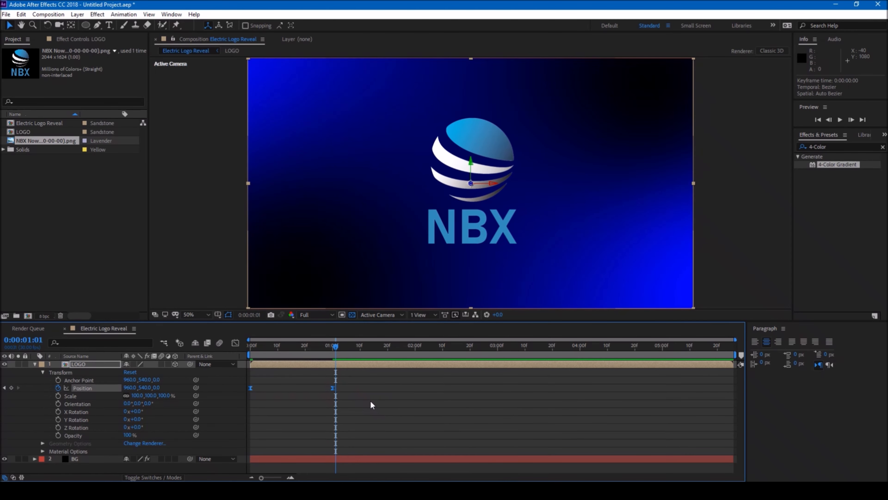
Lengthen the last Position keyframe's incoming ease in the speed graph to about half the interval between the two keyframes
{"action": "left_click", "coordinate": [234, 344]}
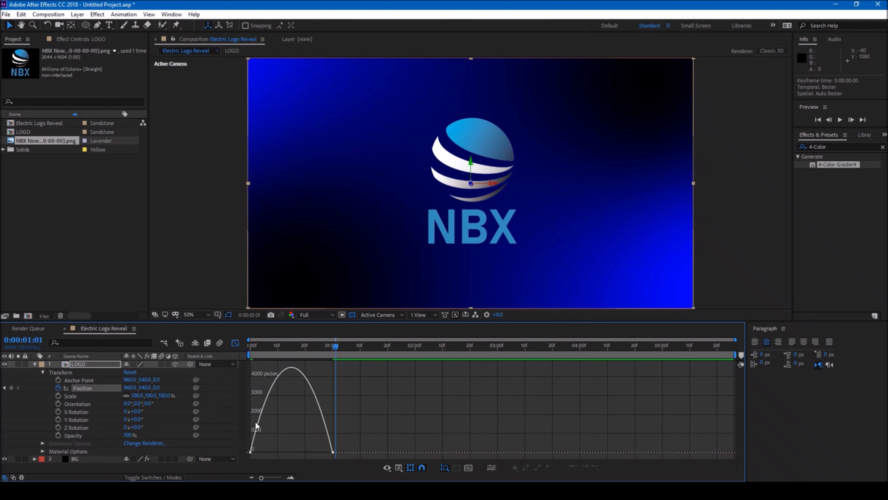
{"action": "right_click", "coordinate": [302, 418]}
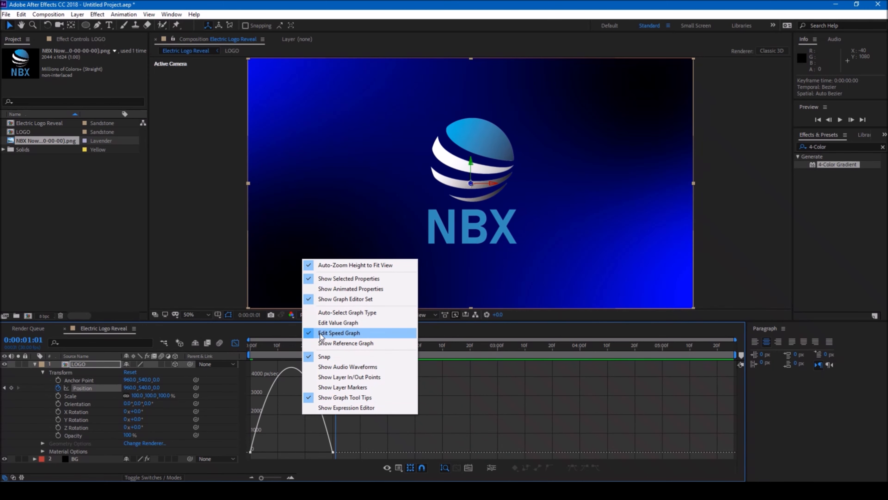
{"action": "left_click", "coordinate": [365, 446]}
{"action": "left_click", "coordinate": [332, 452]}
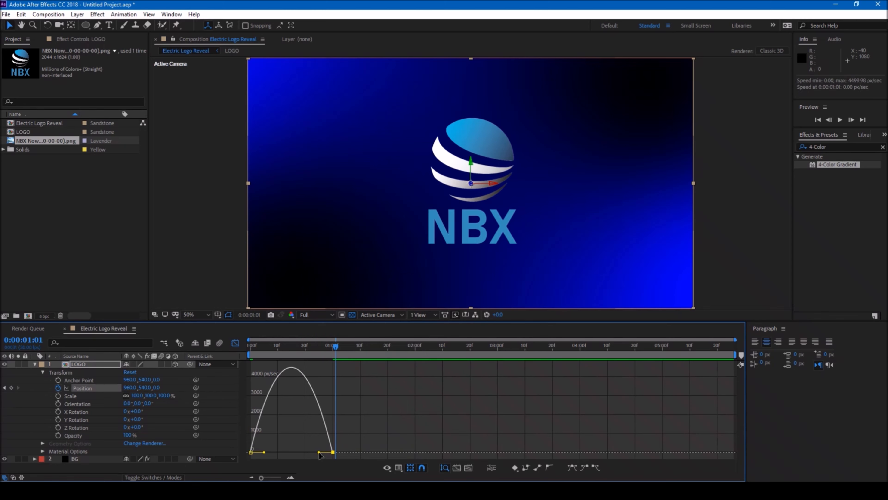
{"action": "left_click_drag", "start_coordinate": [318, 452], "coordinate": [287, 450]}
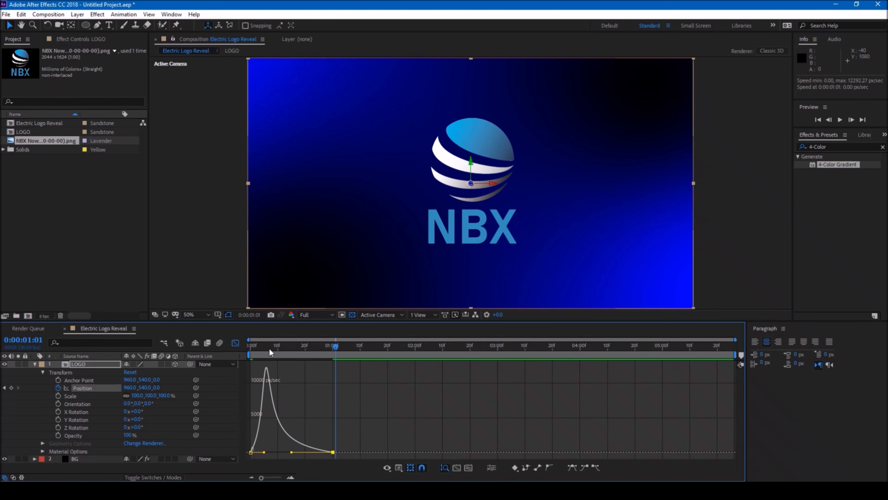
{"action": "left_click", "coordinate": [236, 343]}
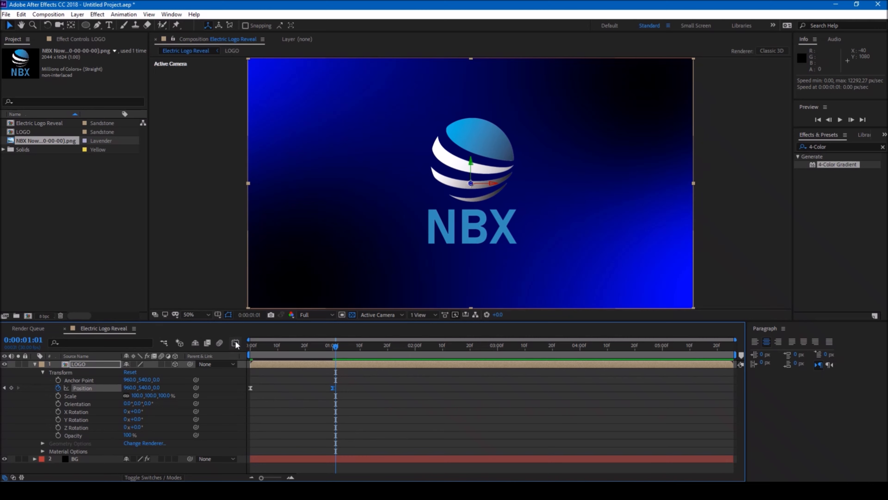
Preview the logo's position animation from the first frame and scrub through to its end
{"action": "left_click", "coordinate": [250, 346]}
{"action": "key", "text": "space"}
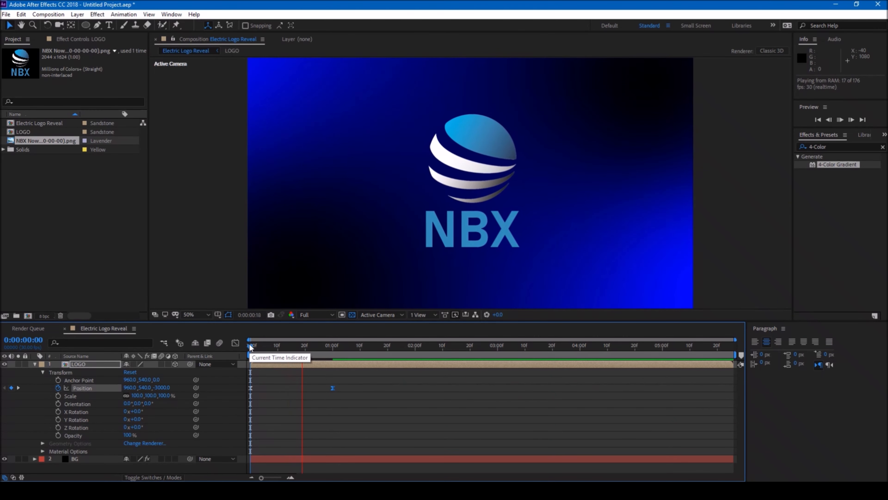
{"action": "left_click_drag", "start_coordinate": [252, 345], "coordinate": [304, 348]}
{"action": "left_click_drag", "start_coordinate": [310, 349], "coordinate": [332, 352]}
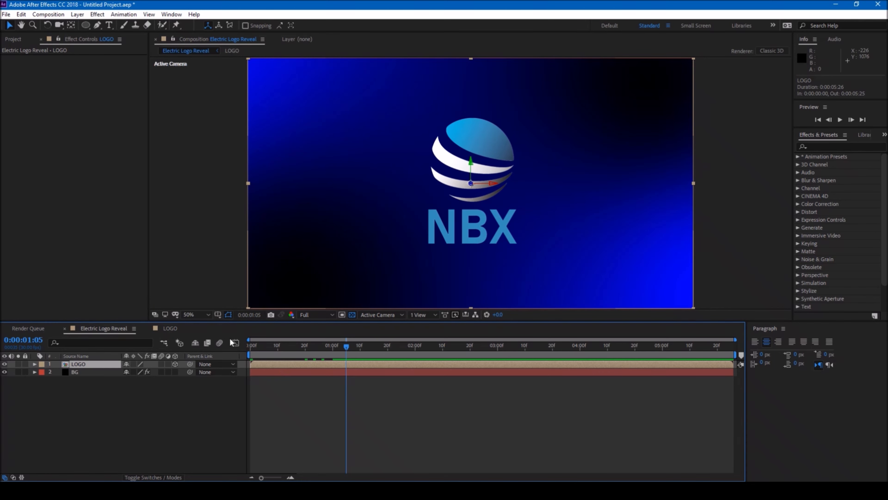
Duplicate the LOGO layer and auto-trace the upper copy's alpha channel on the current frame at 0:00:01:01
{"action": "left_click", "coordinate": [22, 14]}
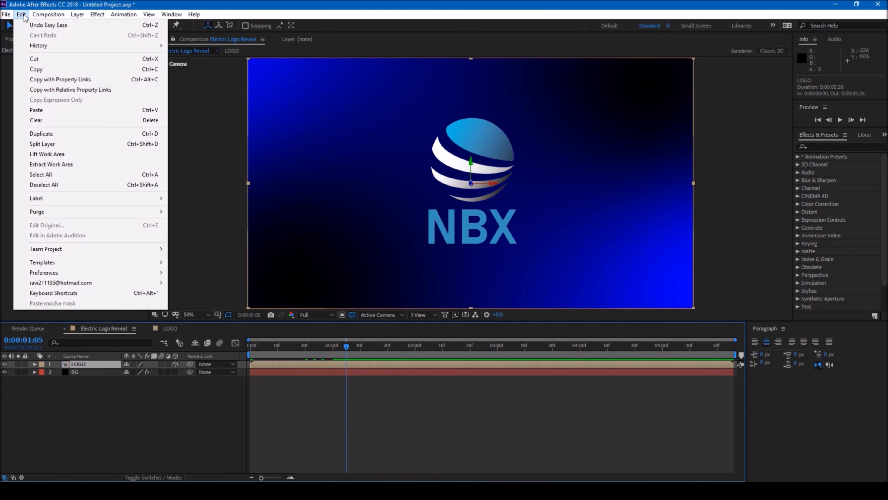
{"action": "left_click", "coordinate": [37, 135]}
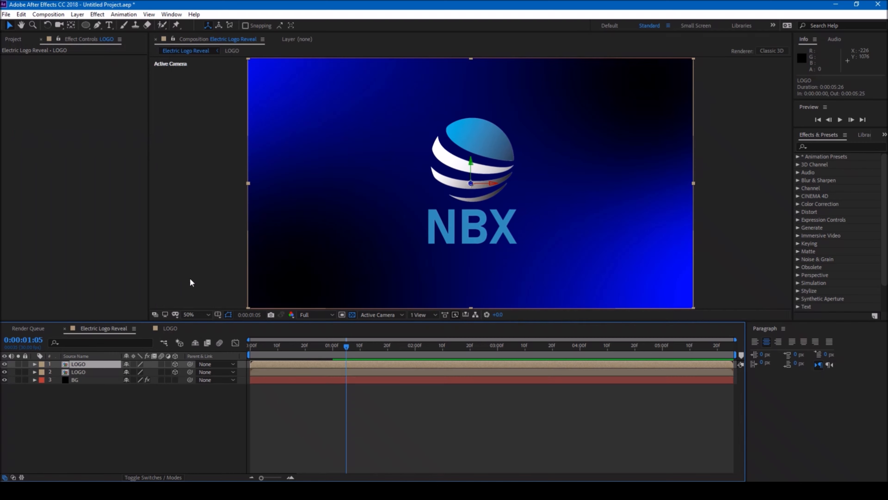
{"action": "mouse_move", "coordinate": [347, 345]}
{"action": "left_mouse_down"}
{"action": "mouse_move", "coordinate": [322, 345]}
{"action": "mouse_move", "coordinate": [337, 346]}
{"action": "left_mouse_up"}
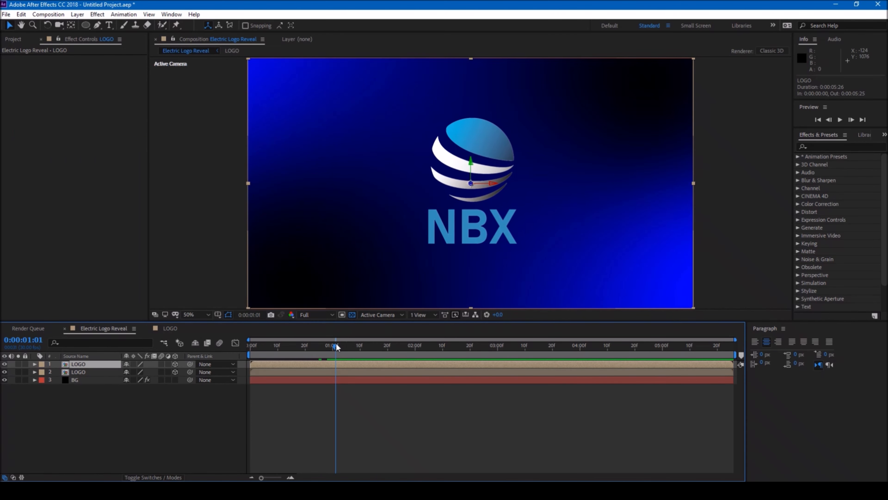
{"action": "left_click", "coordinate": [84, 16]}
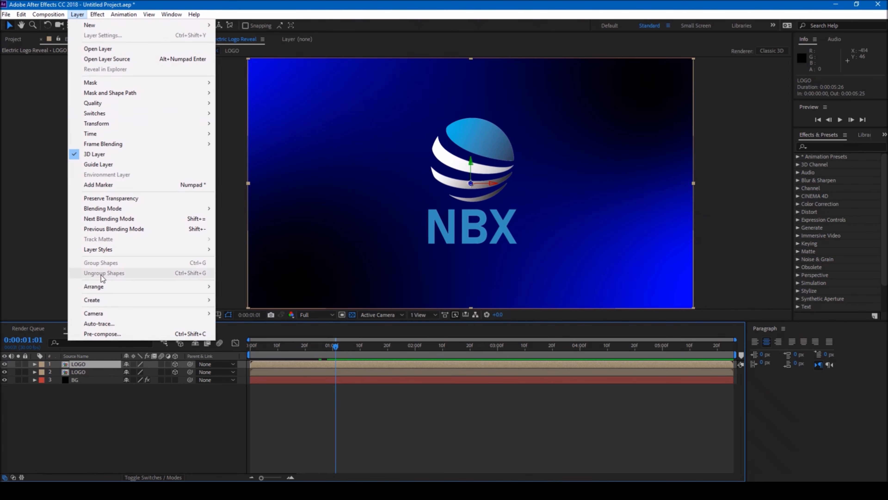
{"action": "left_click", "coordinate": [97, 323]}
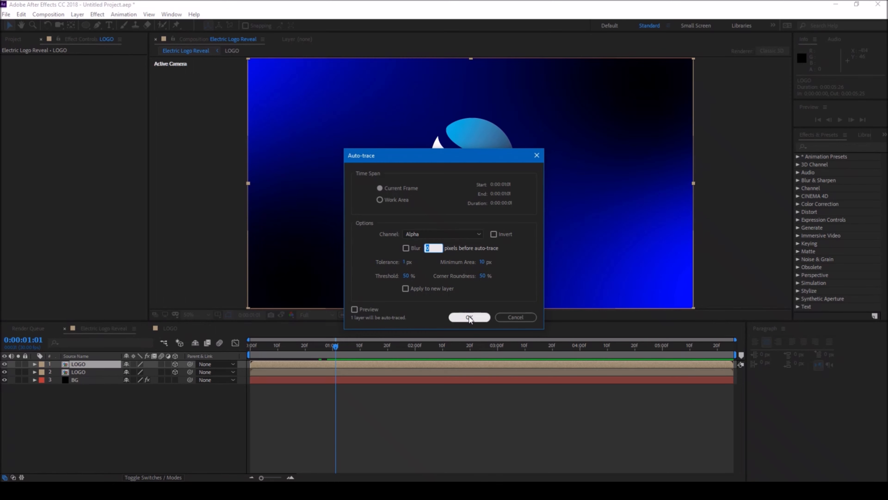
{"action": "left_click", "coordinate": [469, 316]}
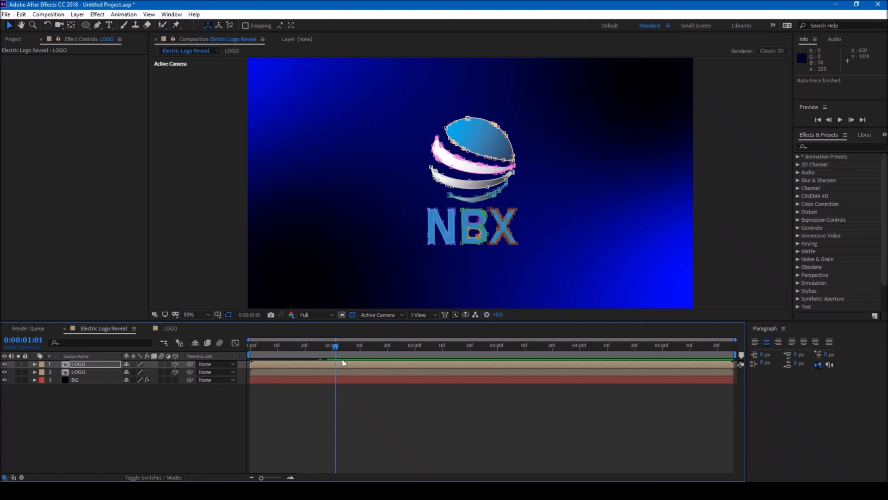
Find the Saber effect and apply it to the auto-traced logo copy
{"action": "left_click", "coordinate": [820, 146]}
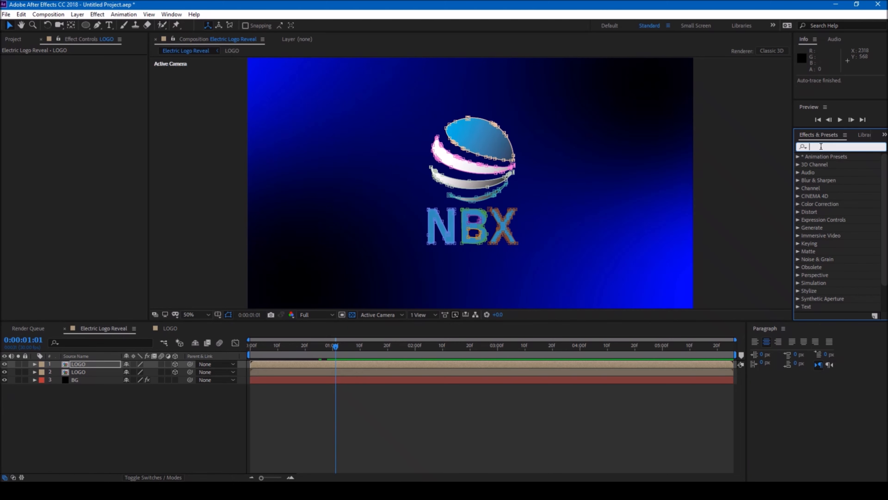
{"action": "type", "text": "saber"}
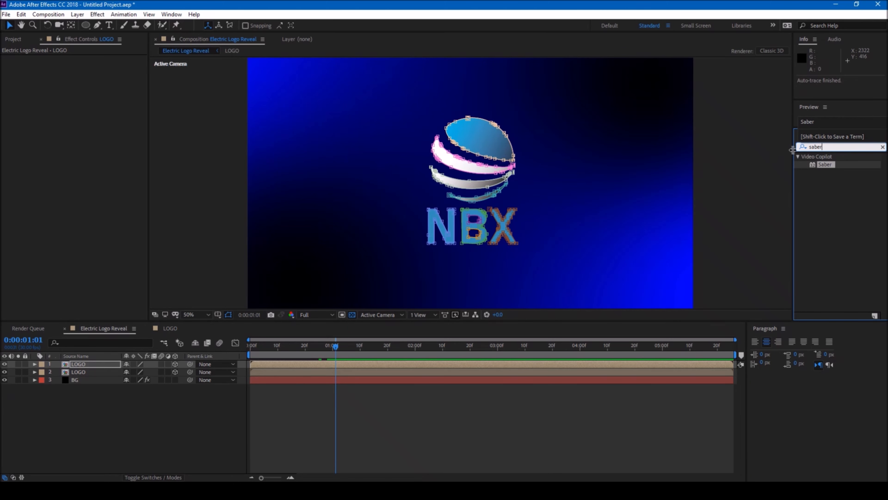
{"action": "left_click_drag", "start_coordinate": [819, 165], "coordinate": [500, 214]}
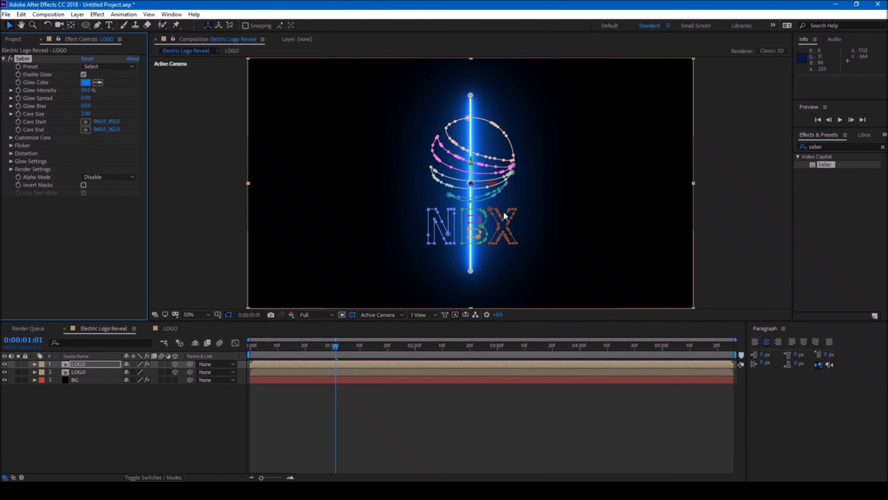
Rename the traced logo layer as LOGO Saber Blue
{"action": "right_click", "coordinate": [82, 365]}
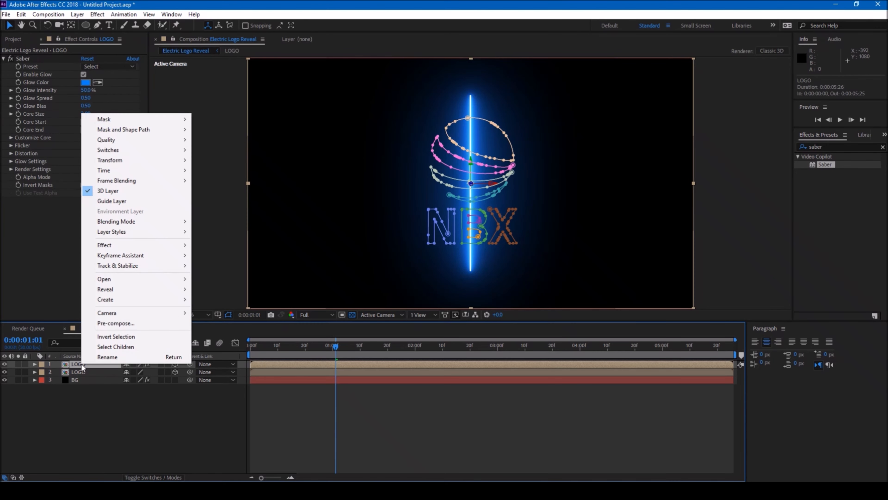
{"action": "left_click", "coordinate": [99, 357]}
{"action": "left_click", "coordinate": [93, 363]}
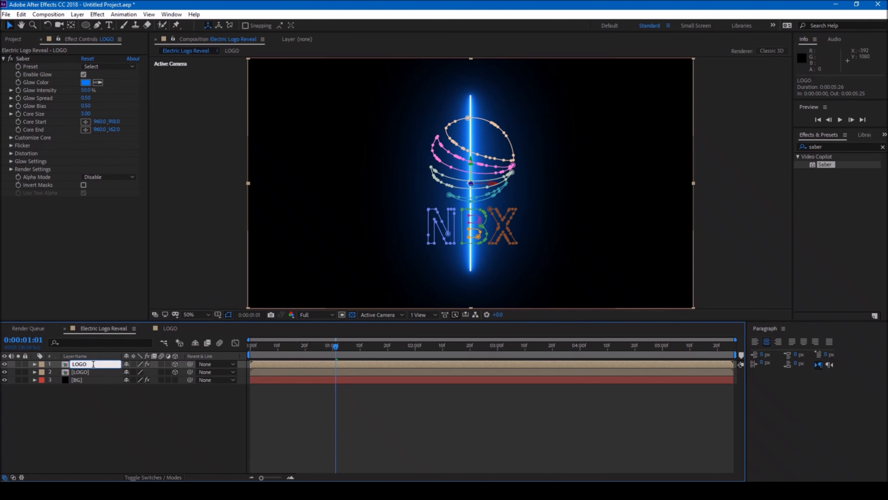
{"action": "type", "text": "Saber Blue"}
{"action": "key", "text": "Return"}
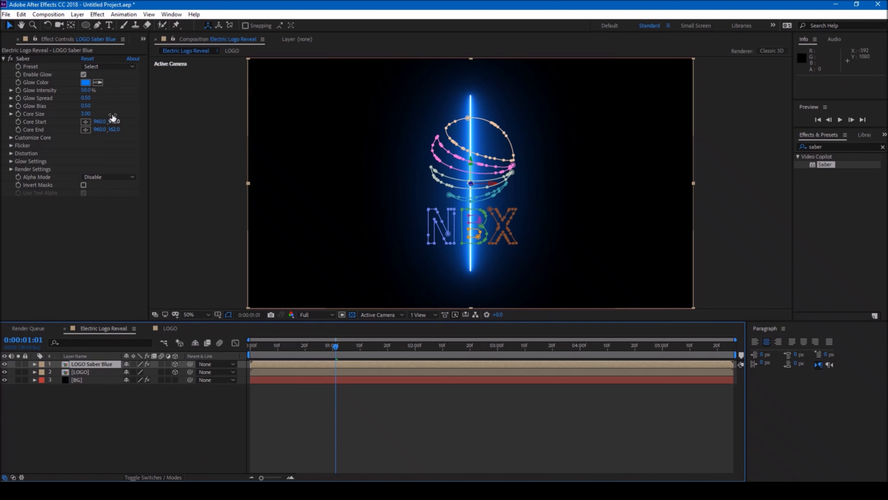
Give the Saber effect the Hard Core preset with a core size of 3 and a glow intensity of 25%
{"action": "left_click", "coordinate": [98, 66]}
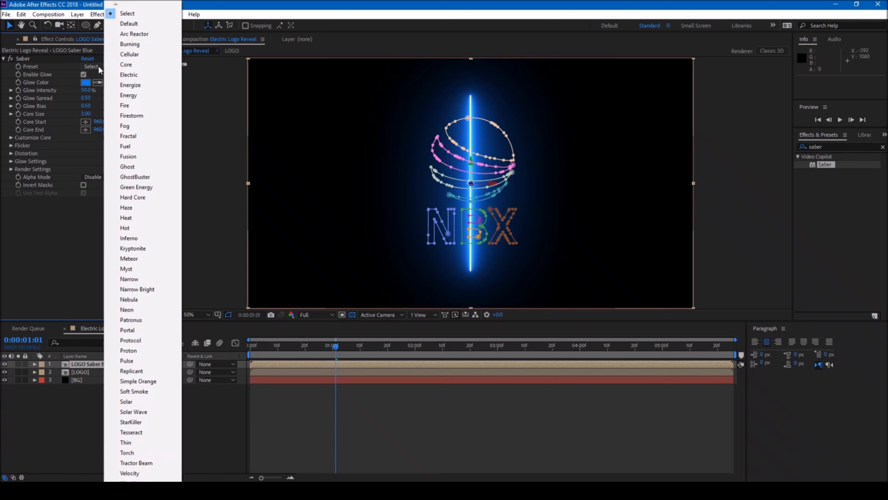
{"action": "left_click", "coordinate": [144, 198]}
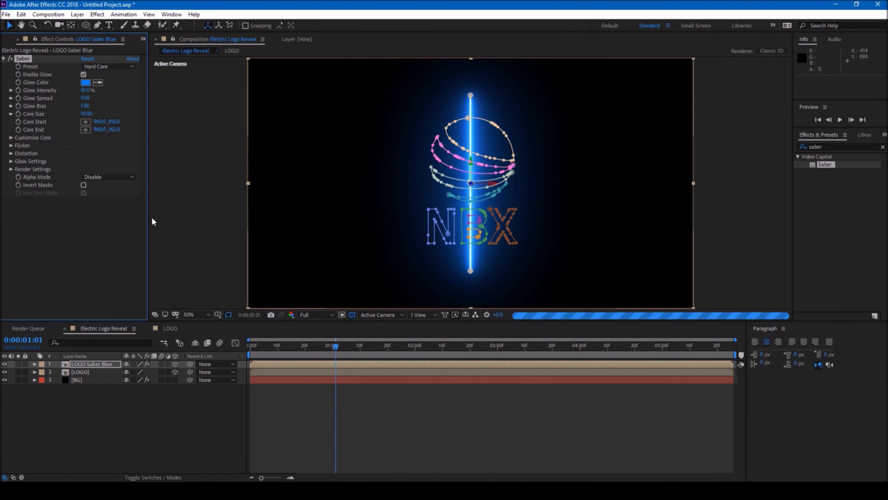
{"action": "left_click", "coordinate": [88, 113]}
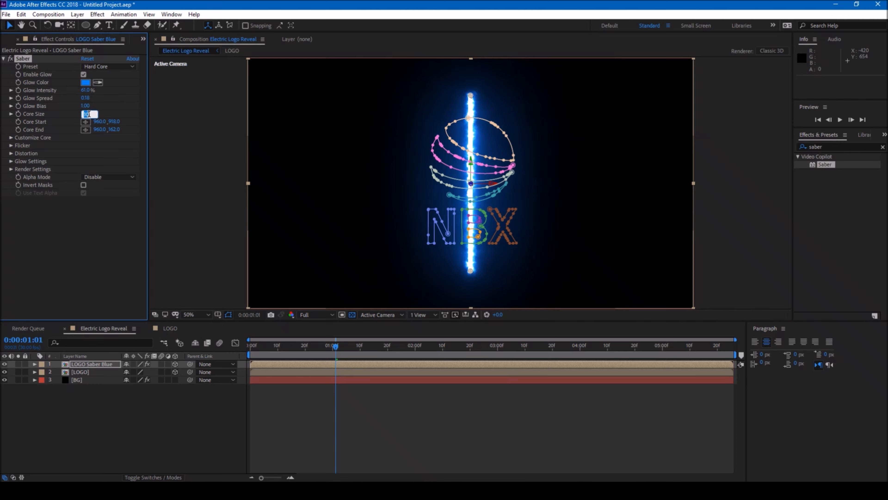
{"action": "type", "text": "3"}
{"action": "key", "text": "Return"}
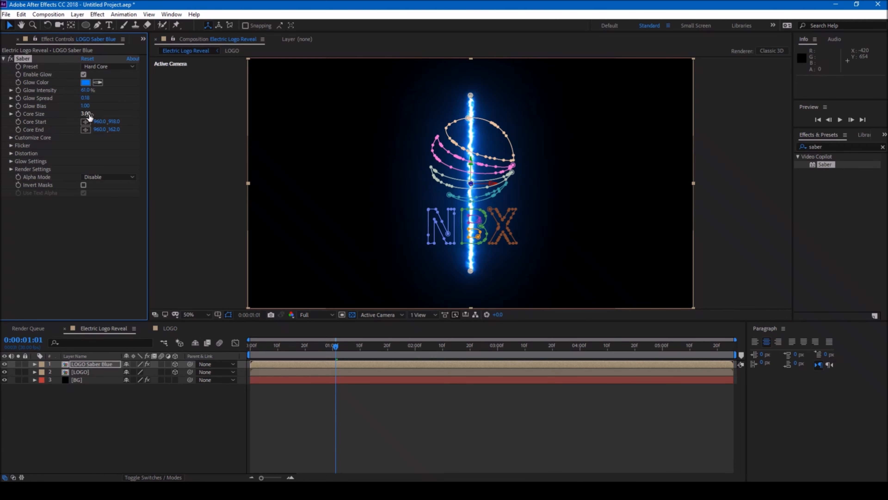
{"action": "left_click", "coordinate": [85, 90]}
{"action": "type", "text": "25"}
{"action": "key", "text": "Return"}
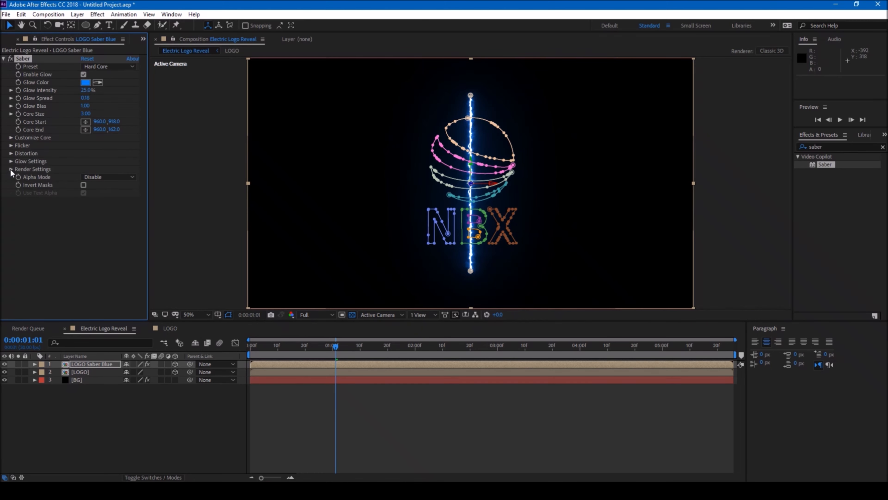
Set the Saber effect's Composite Settings to Transparent in its render settings
{"action": "left_click", "coordinate": [11, 169]}
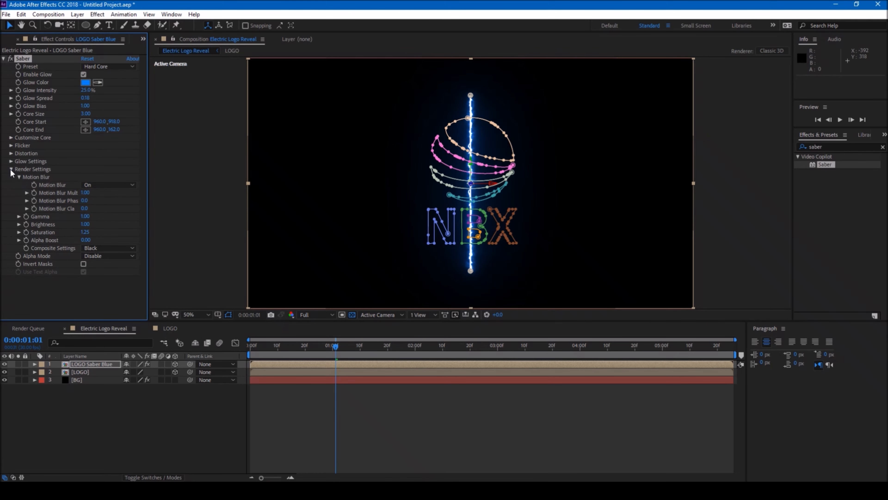
{"action": "left_click", "coordinate": [99, 248]}
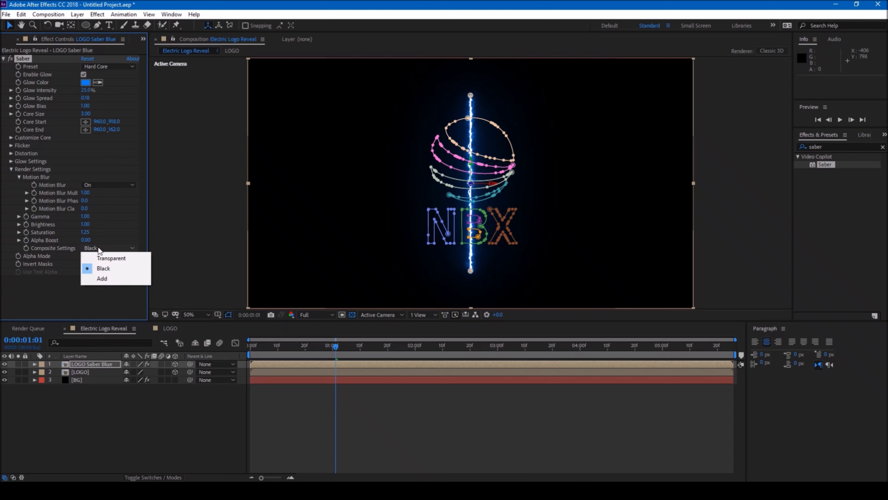
{"action": "left_click", "coordinate": [105, 257]}
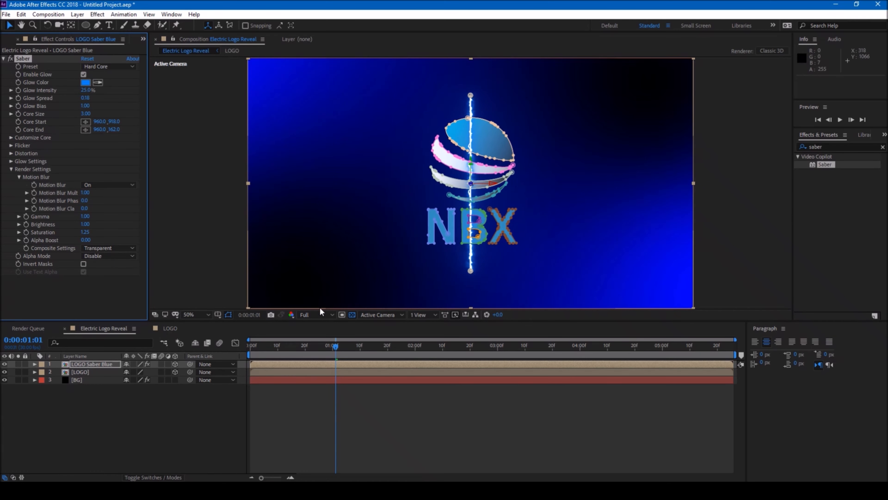
Lower the composition's preview resolution to Half and deselect the traced logo layer
{"action": "left_click", "coordinate": [317, 314]}
{"action": "left_click", "coordinate": [313, 343]}
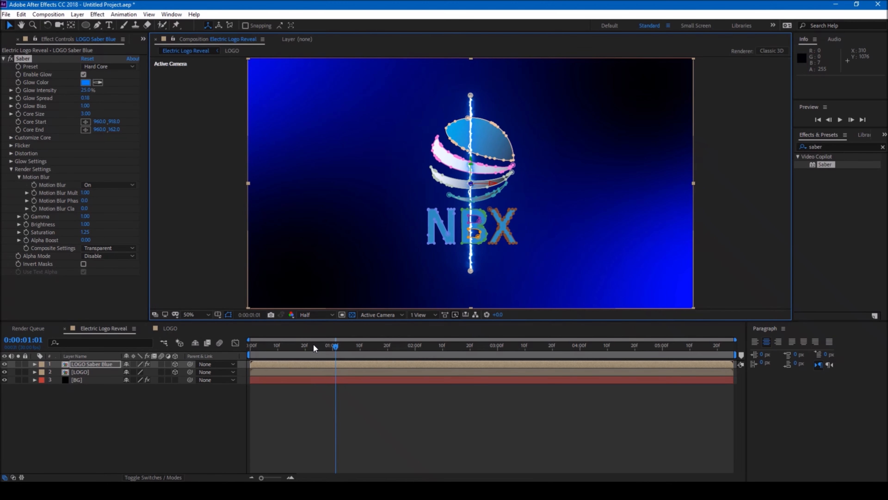
{"action": "left_click", "coordinate": [234, 255]}
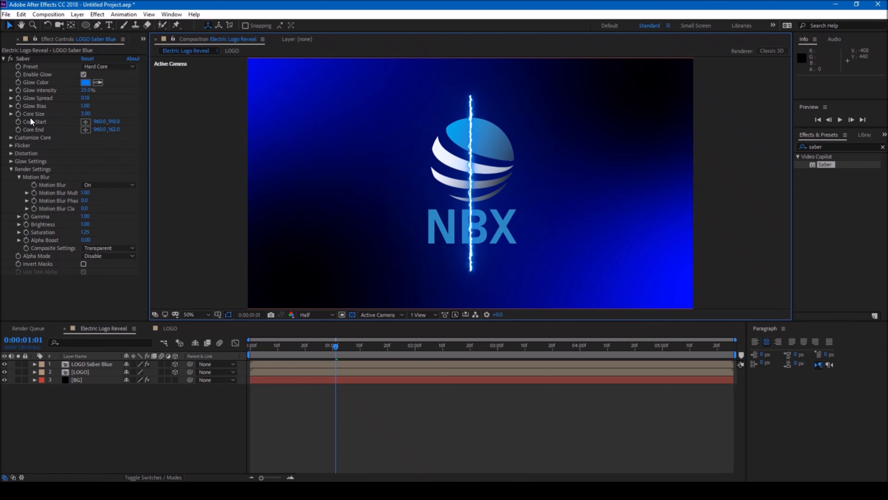
Set the Saber effect's Core Type to Layer Masks in its core customization settings
{"action": "left_click", "coordinate": [11, 138]}
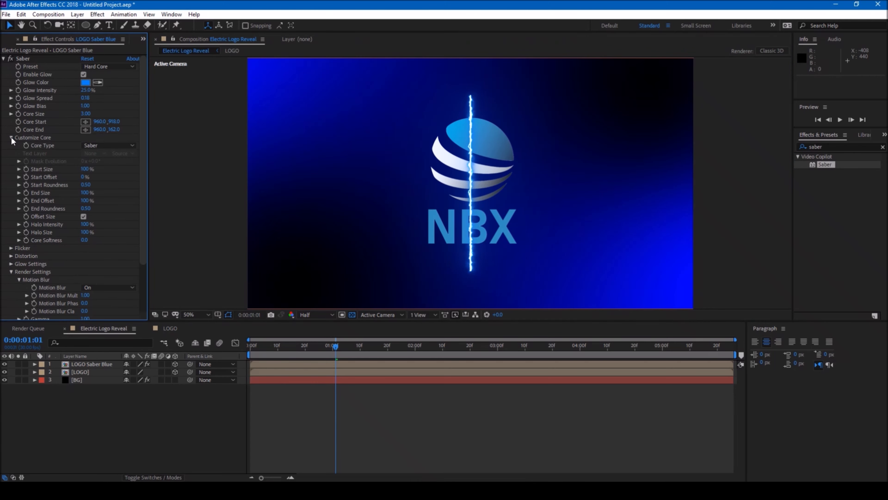
{"action": "left_click", "coordinate": [103, 145]}
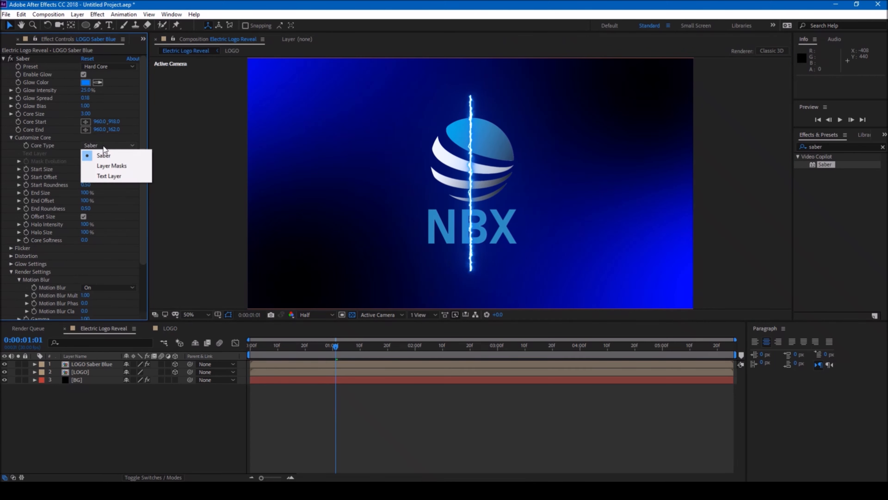
{"action": "left_click", "coordinate": [107, 165]}
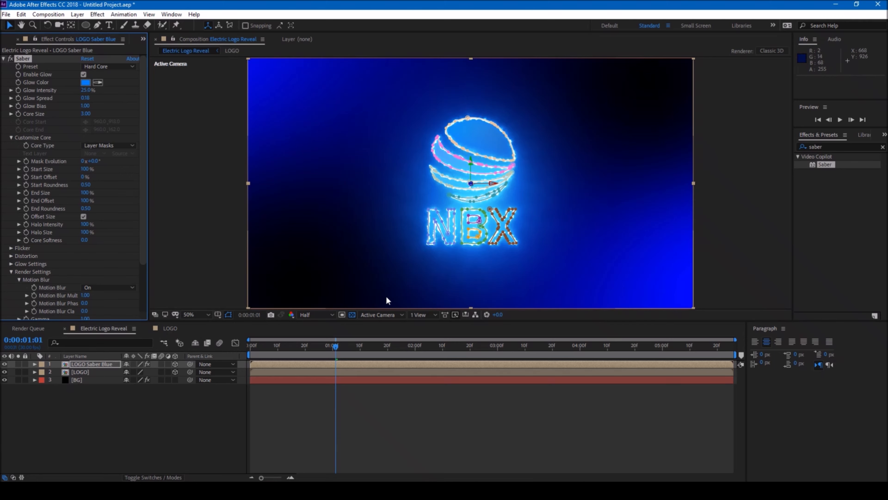
Review the keyframed mask paths and position of the LOGO Saber Blue layer, leaving its properties collapsed
{"action": "left_click", "coordinate": [336, 346]}
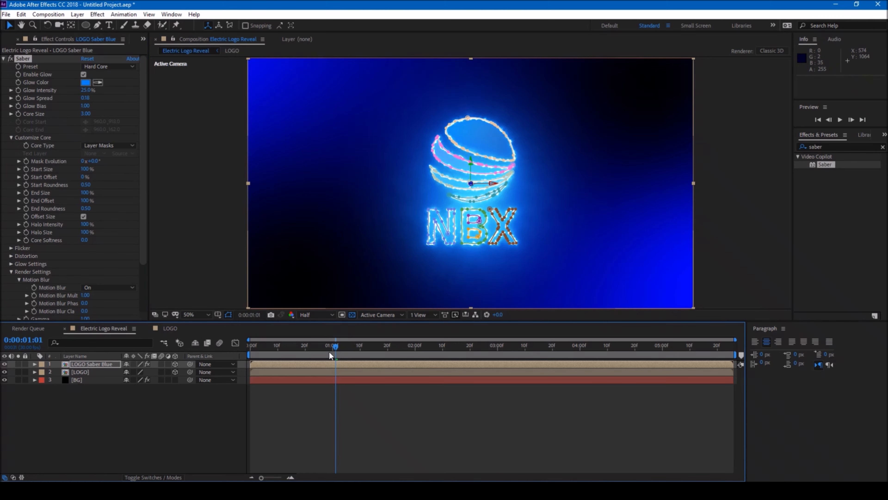
{"action": "left_click", "coordinate": [321, 364]}
{"action": "key", "text": "u"}
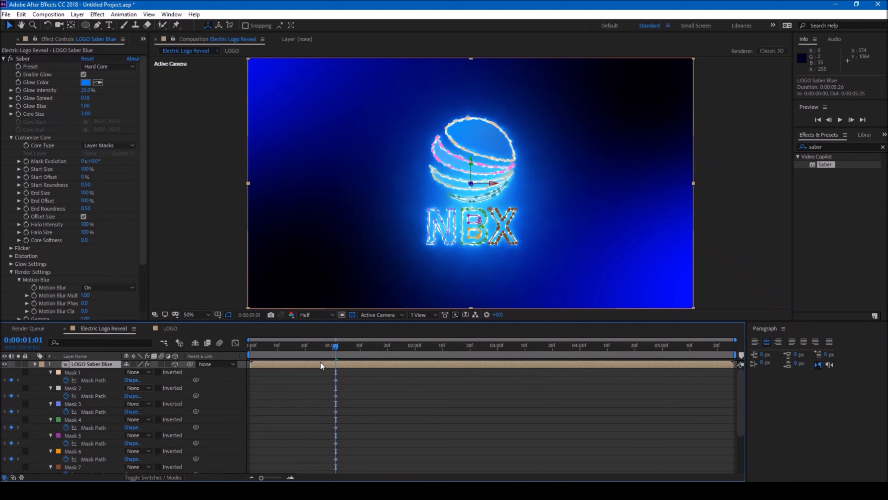
{"action": "scroll", "coordinate": [328, 395], "scroll_direction": "down", "scroll_amount": 3}
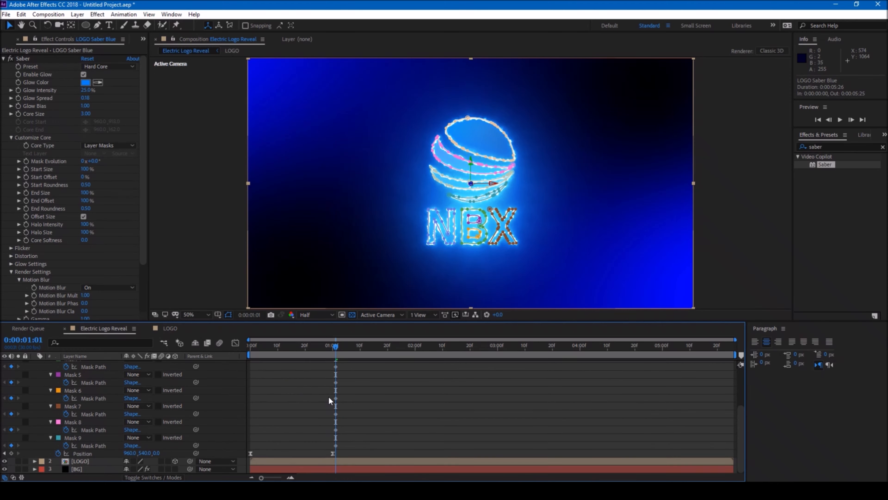
{"action": "scroll", "coordinate": [328, 396], "scroll_direction": "up", "scroll_amount": 3}
{"action": "left_click", "coordinate": [38, 364]}
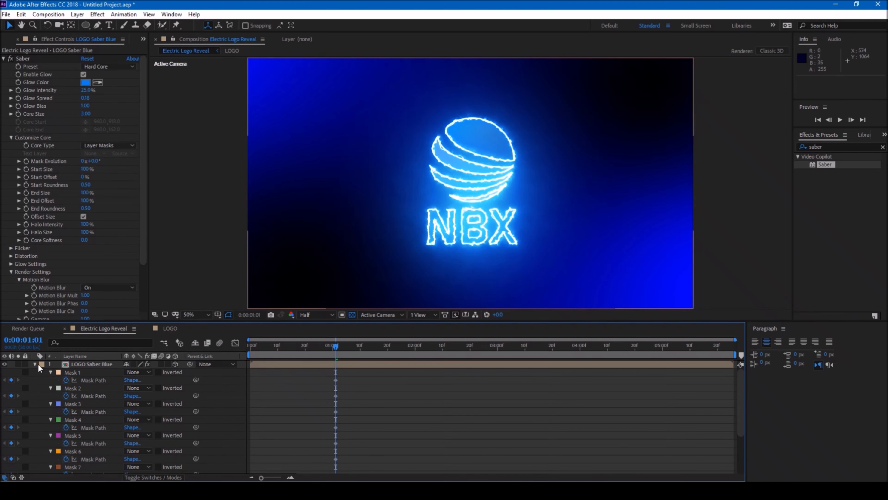
{"action": "left_click", "coordinate": [36, 364]}
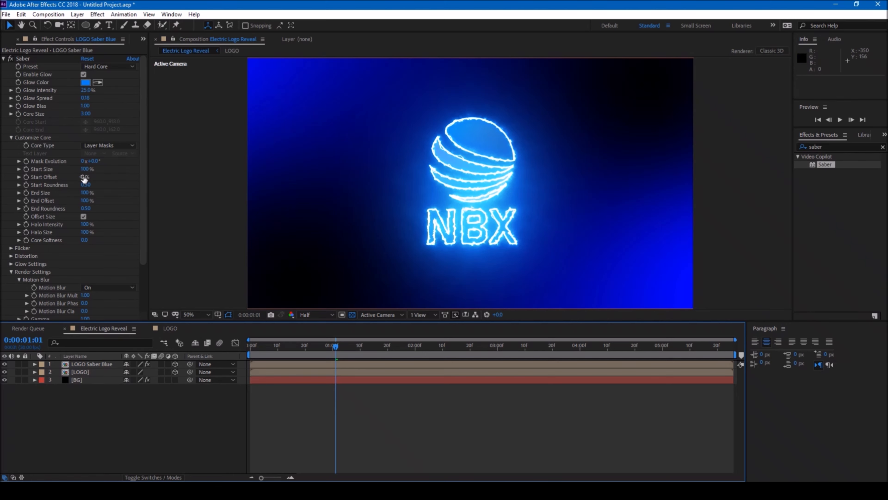
Keyframe the blue Saber's Start Offset from 100% at 0:00:01:01 to 0% at 0:00:03:08
{"action": "left_click_drag", "start_coordinate": [84, 178], "coordinate": [219, 175]}
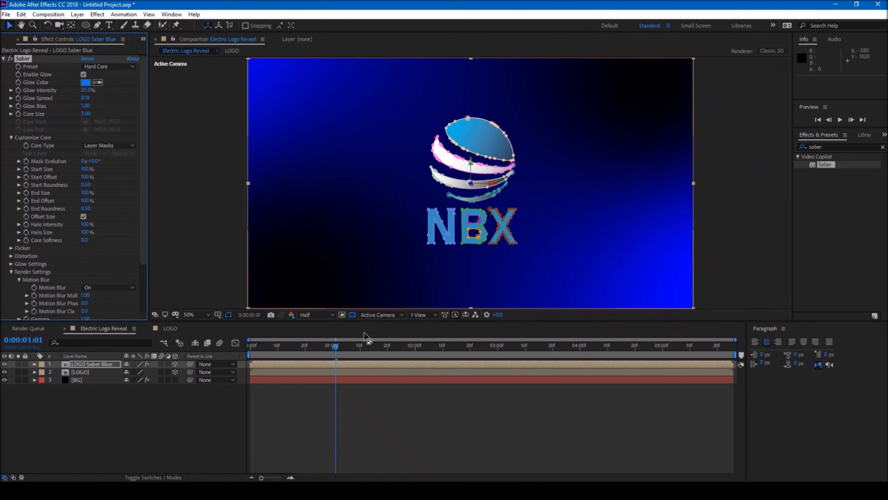
{"action": "left_click", "coordinate": [28, 176]}
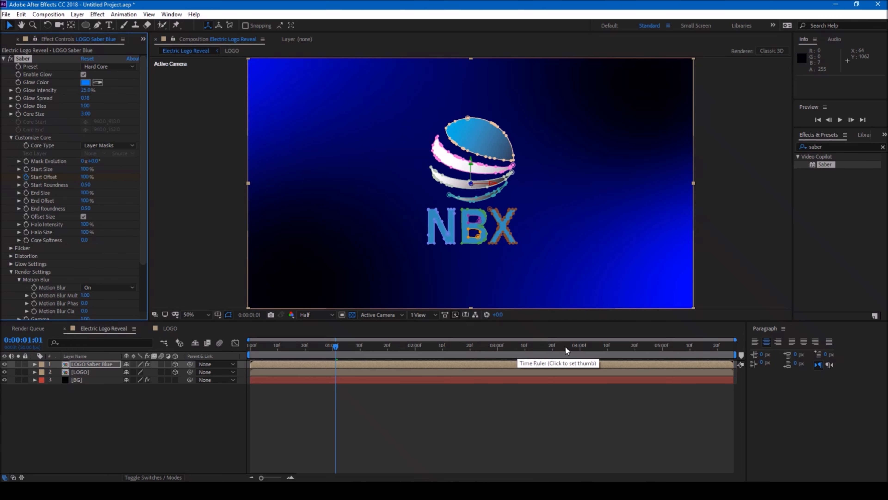
{"action": "left_click", "coordinate": [519, 345]}
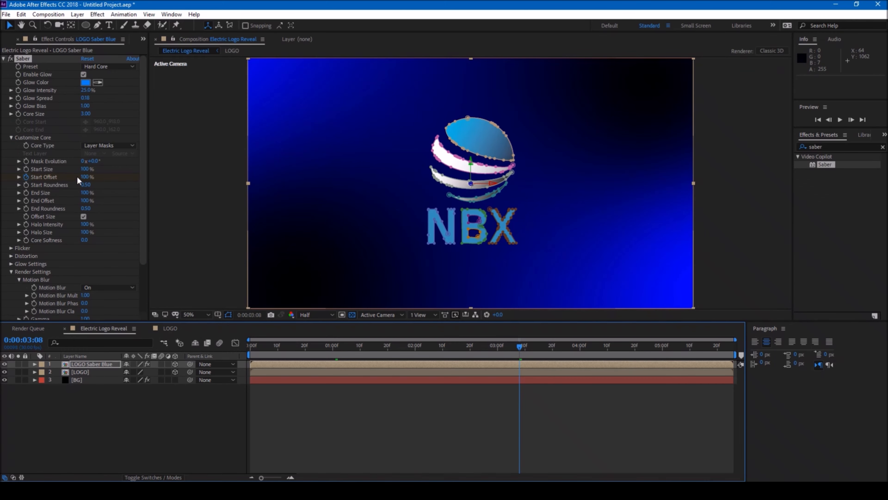
{"action": "left_click_drag", "start_coordinate": [83, 177], "coordinate": [3, 186]}
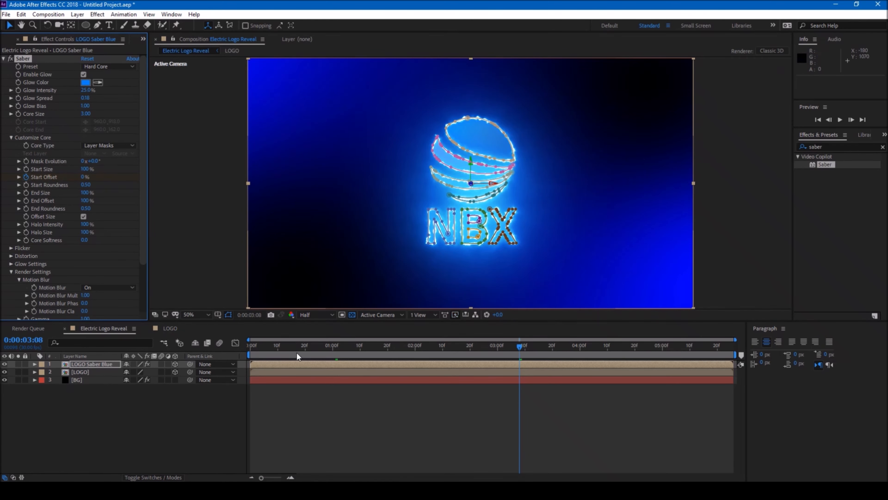
{"action": "left_click", "coordinate": [335, 346]}
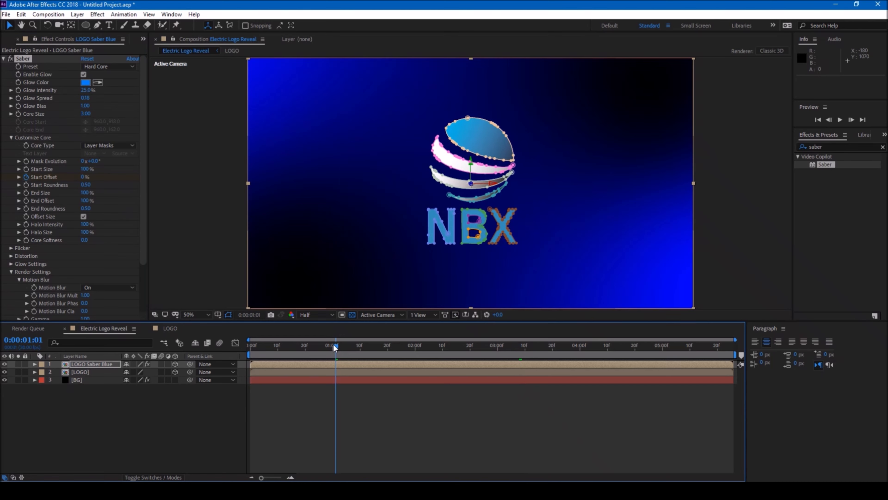
{"action": "mouse_move", "coordinate": [344, 346]}
{"action": "left_mouse_down"}
{"action": "mouse_move", "coordinate": [526, 345]}
{"action": "mouse_move", "coordinate": [334, 347]}
{"action": "left_mouse_up"}
Duplicate the LOGO Saber Blue layer and rename the copy as LOGO Saber Red
{"action": "left_click", "coordinate": [97, 364]}
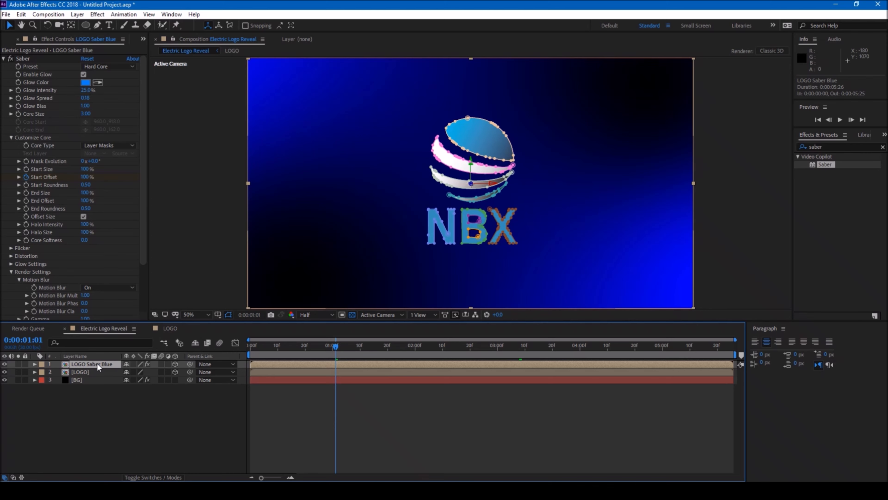
{"action": "key", "text": "ctrl+d"}
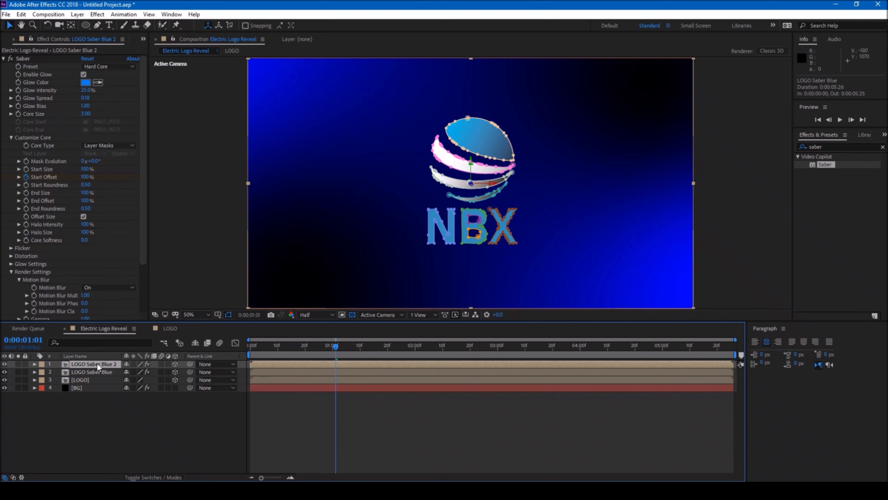
{"action": "right_click", "coordinate": [98, 364]}
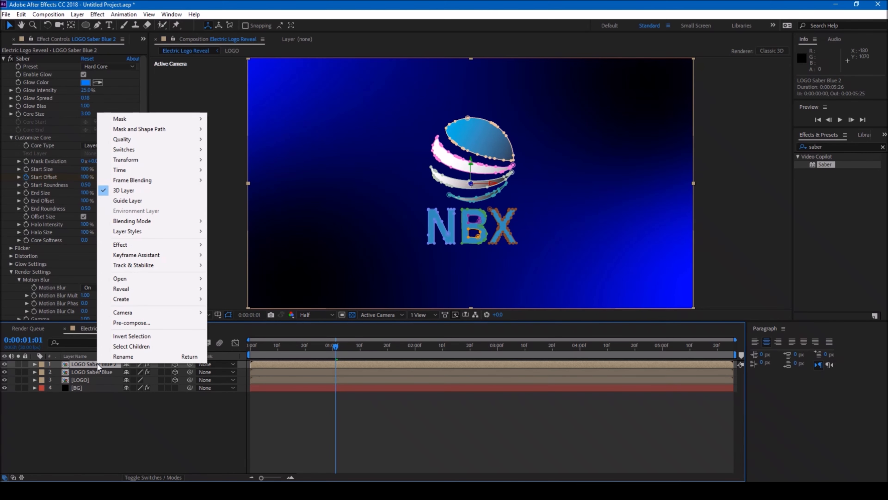
{"action": "left_click", "coordinate": [116, 357]}
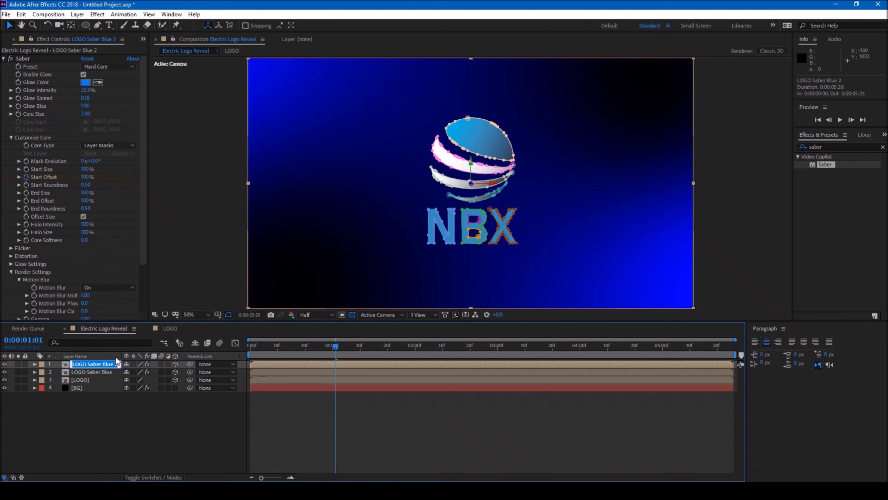
{"action": "key", "text": "Right"}
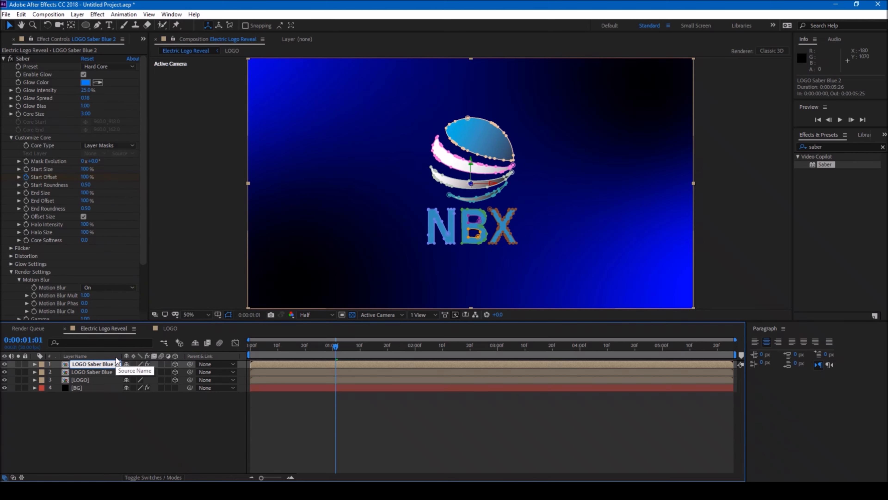
{"action": "key", "text": "BackSpace"}
{"action": "key", "text": "BackSpace"}
{"action": "key", "text": "BackSpace"}
{"action": "key", "text": "BackSpace"}
{"action": "key", "text": "BackSpace"}
{"action": "key", "text": "BackSpace"}
{"action": "type", "text": "Red"}
{"action": "key", "text": "Return"}
{"action": "left_click", "coordinate": [87, 422]}
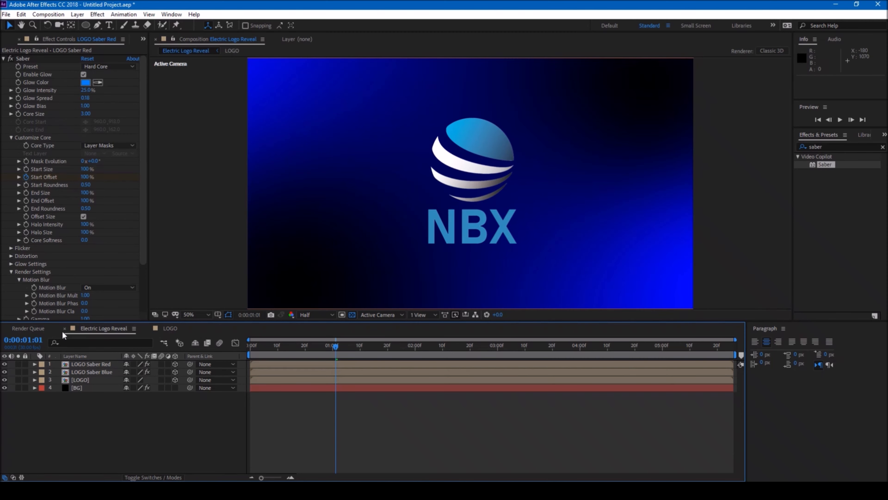
Change the Saber glow color of the LOGO Saber Red layer to red, FF0000
{"action": "left_click", "coordinate": [74, 363]}
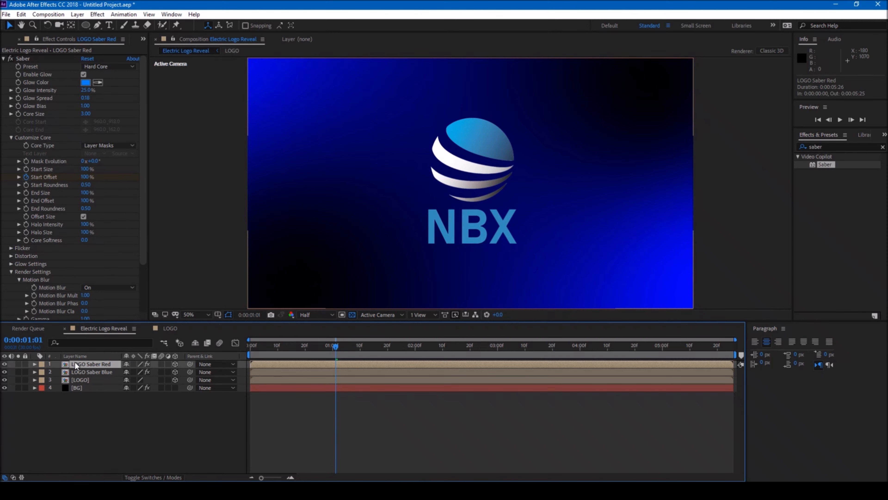
{"action": "left_click", "coordinate": [86, 83]}
{"action": "left_click", "coordinate": [580, 283]}
{"action": "left_click_drag", "start_coordinate": [585, 269], "coordinate": [582, 262]}
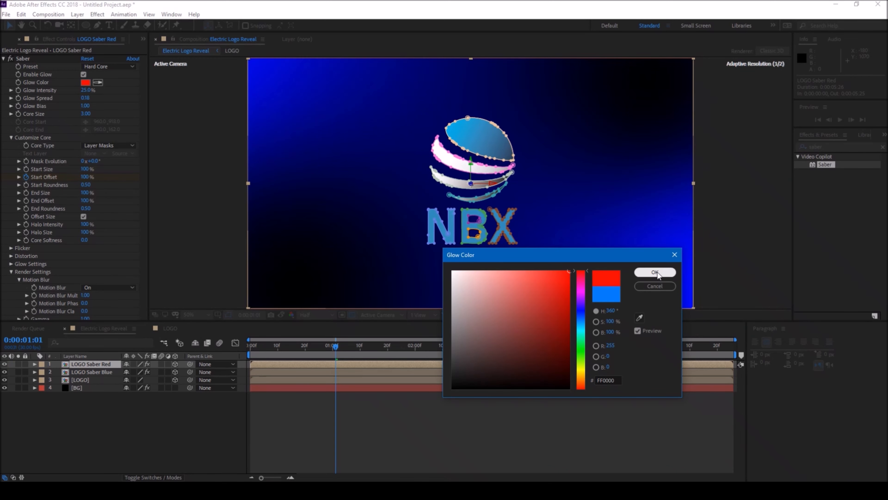
{"action": "left_click", "coordinate": [655, 272]}
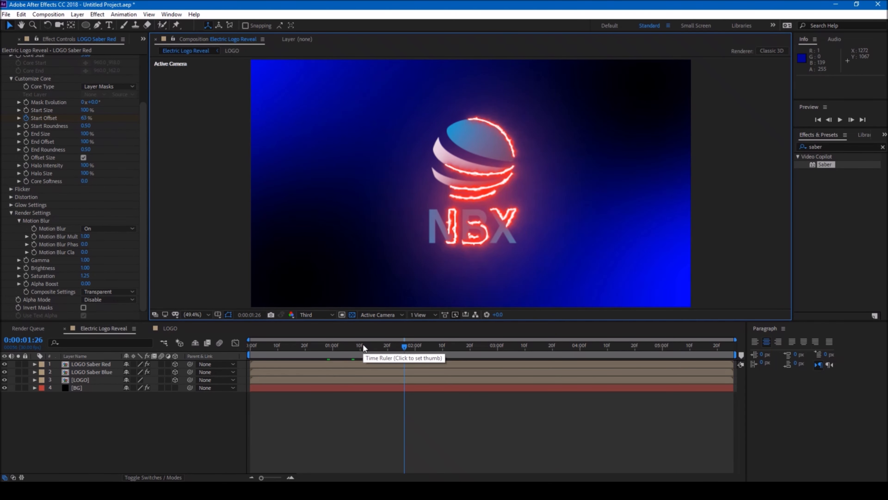
Set the Saber effect's Alpha Mode to Enable Masks on the LOGO Saber Red layer
{"action": "left_click_drag", "start_coordinate": [143, 137], "coordinate": [142, 68]}
{"action": "left_click", "coordinate": [88, 362]}
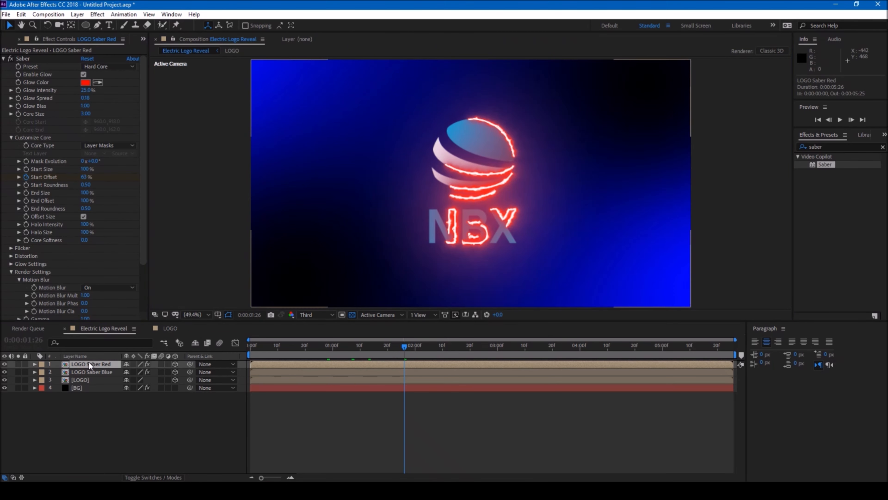
{"action": "left_click_drag", "start_coordinate": [144, 85], "coordinate": [143, 144]}
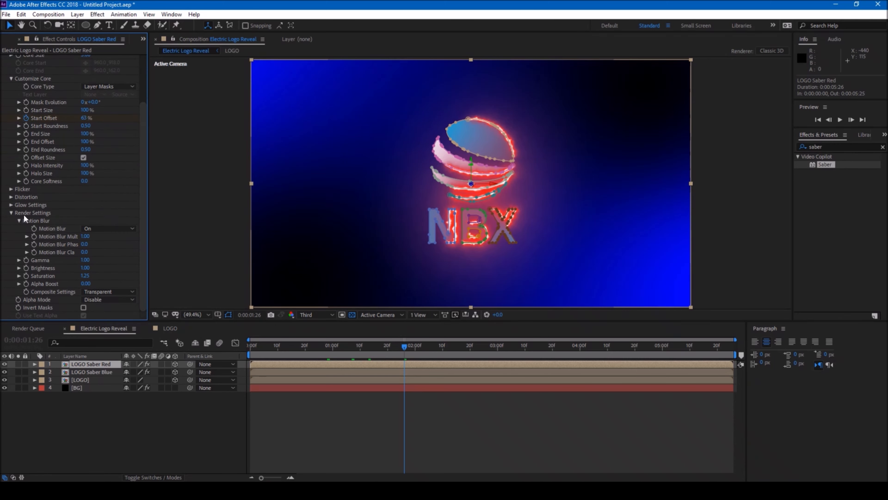
{"action": "left_click", "coordinate": [90, 299]}
{"action": "left_click", "coordinate": [96, 310]}
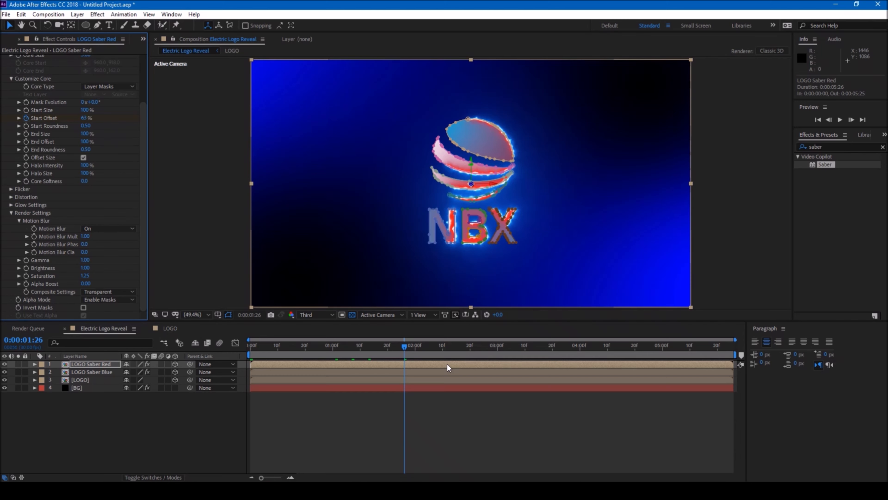
Shift the LOGO Saber Red layer 28 frames later so it starts at 0:00:00:28
{"action": "left_click", "coordinate": [430, 364]}
{"action": "left_click_drag", "start_coordinate": [429, 364], "coordinate": [509, 358]}
{"action": "key", "text": "alt+Page_Up"}
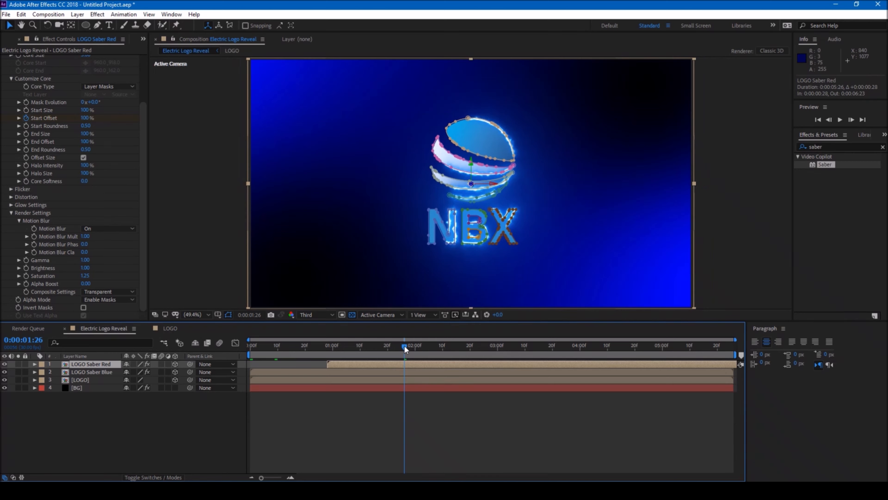
Examine the blue and red Saber animation between 0:00:01:26 and 0:00:04:09, including a close-up of the logo outlines
{"action": "left_click_drag", "start_coordinate": [404, 345], "coordinate": [416, 344]}
{"action": "scroll", "coordinate": [452, 255], "scroll_direction": "up", "scroll_amount": 1}
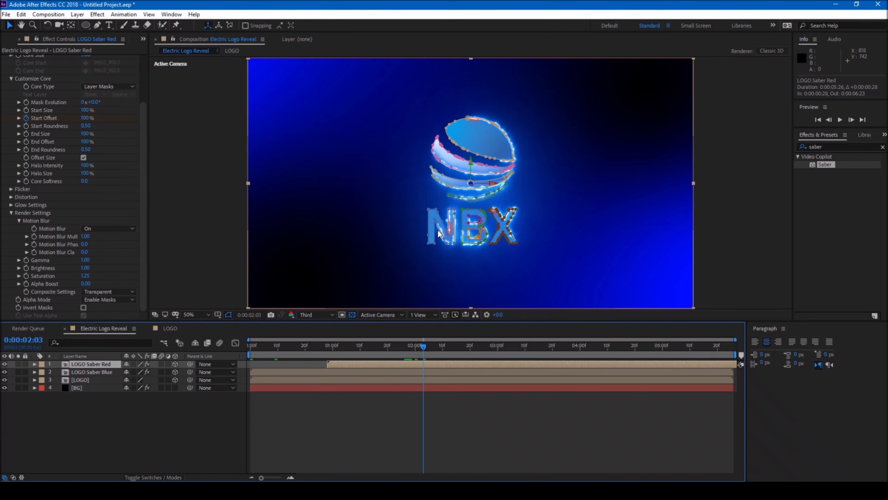
{"action": "scroll", "coordinate": [438, 231], "scroll_direction": "up", "scroll_amount": 2}
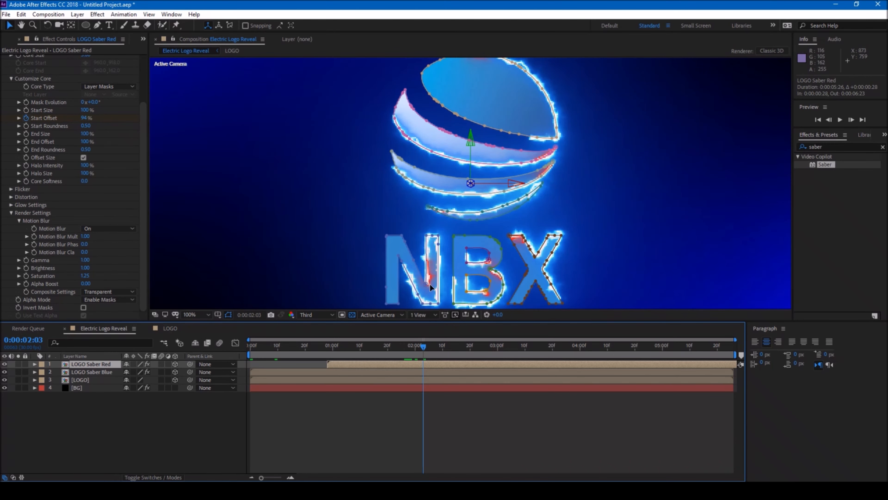
{"action": "left_click_drag", "start_coordinate": [426, 345], "coordinate": [582, 347]}
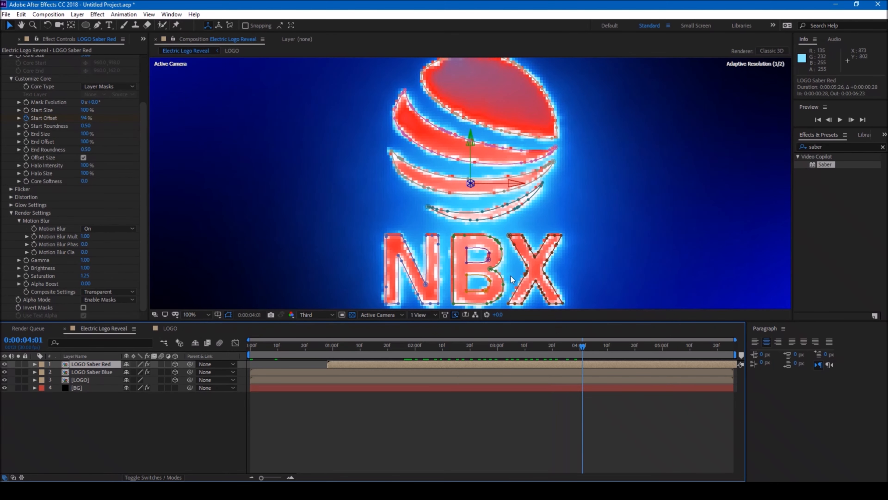
{"action": "scroll", "coordinate": [499, 266], "scroll_direction": "down", "scroll_amount": 2}
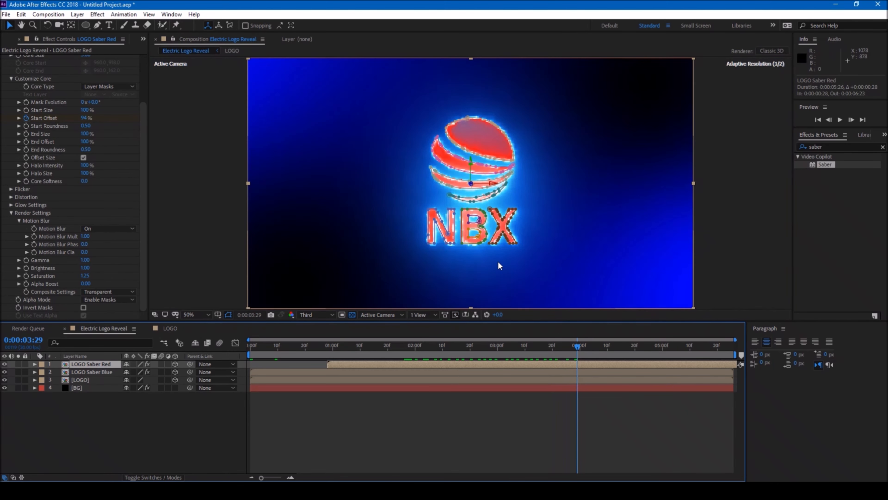
{"action": "left_click", "coordinate": [580, 346]}
{"action": "left_click_drag", "start_coordinate": [590, 344], "coordinate": [603, 336]}
Deselect the red Saber layer and raise the preview resolution from Third to Half
{"action": "left_click", "coordinate": [732, 211]}
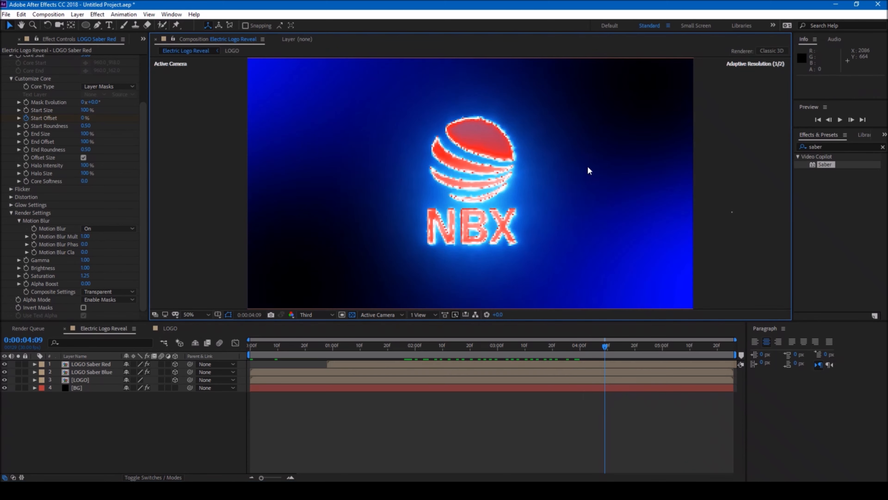
{"action": "left_click", "coordinate": [315, 313]}
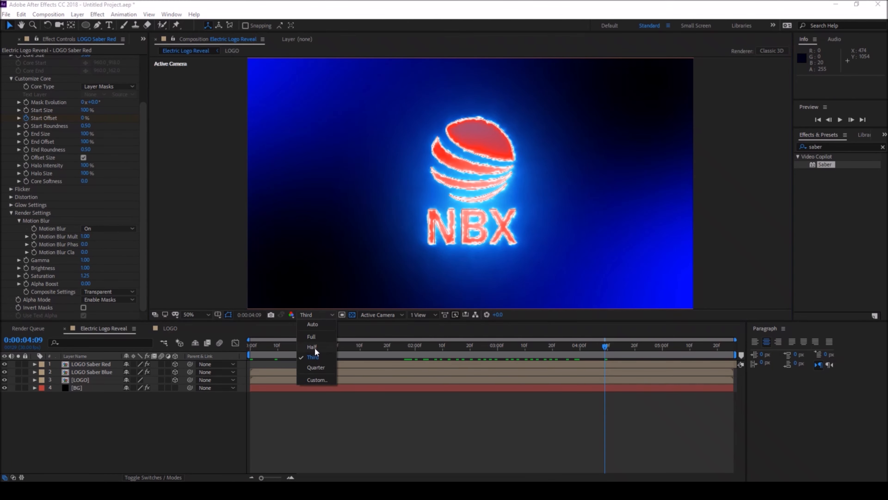
{"action": "left_click", "coordinate": [313, 345]}
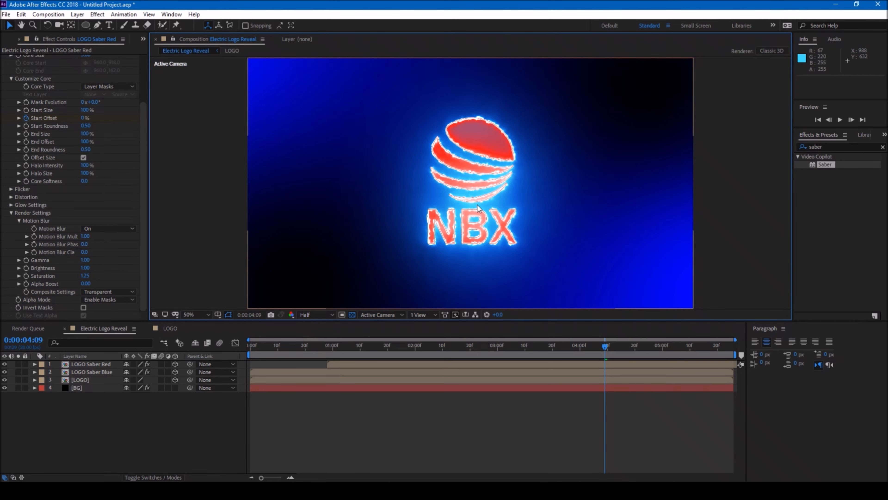
Add 100% opacity keyframes at 0:00:04:11 to both the LOGO Saber Red and LOGO Saber Blue layers
{"action": "key", "text": "slash"}
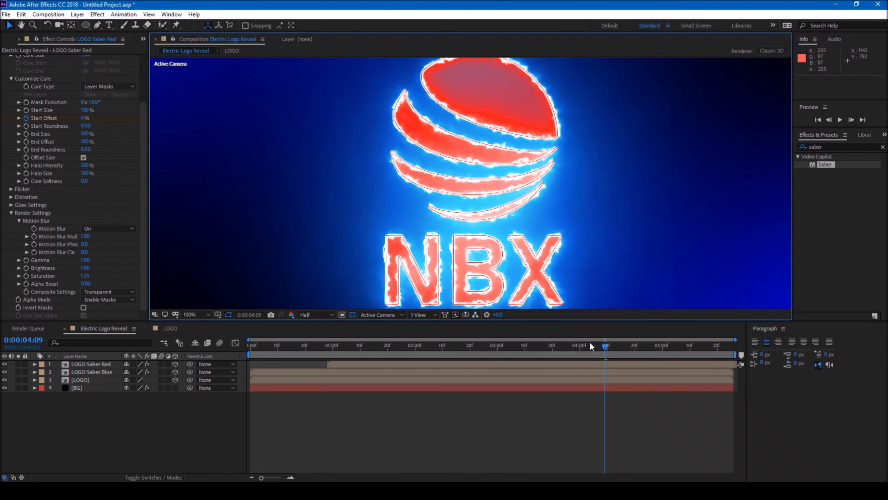
{"action": "left_click_drag", "start_coordinate": [604, 345], "coordinate": [608, 353]}
{"action": "left_click", "coordinate": [601, 364]}
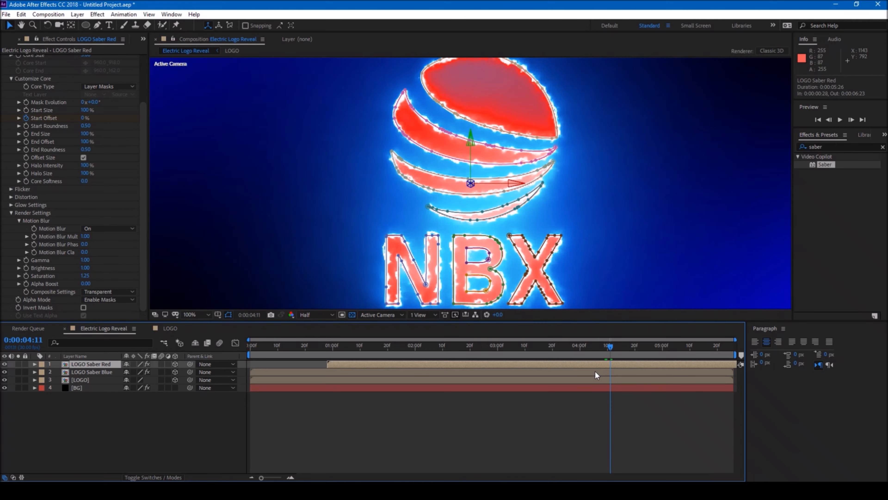
{"action": "left_click", "coordinate": [592, 372], "text": "ctrl"}
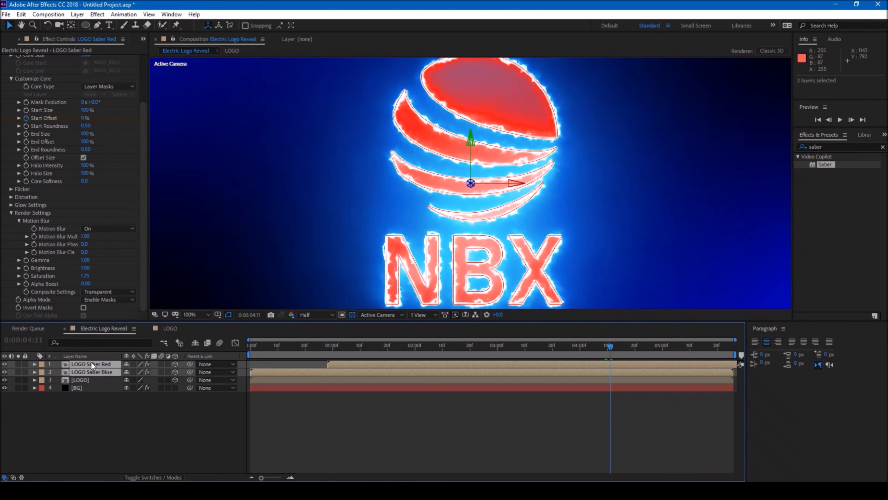
{"action": "key", "text": "t"}
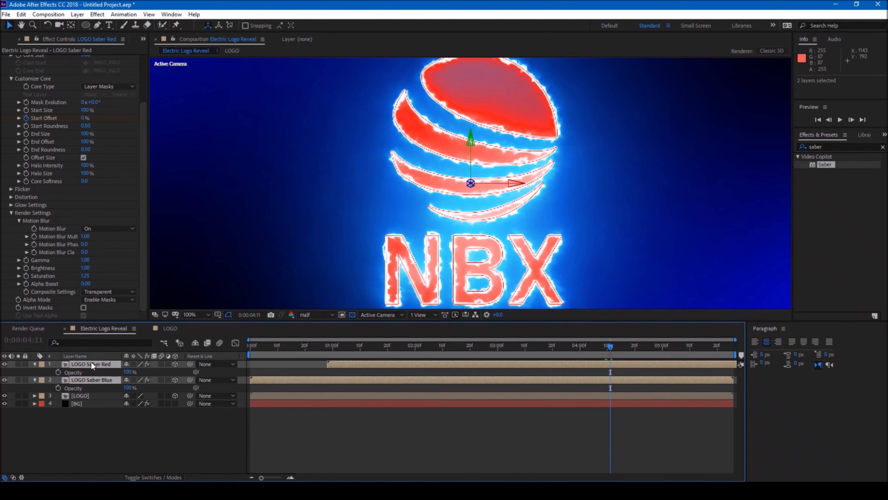
{"action": "left_click", "coordinate": [58, 372]}
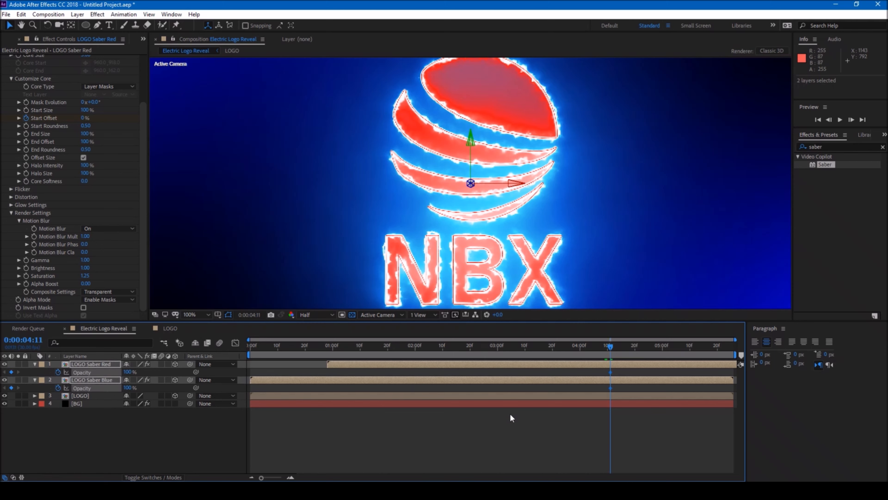
Set the opacity of both Saber layers to 0% at 0:00:04:28, check the fade-out, and deselect the layers
{"action": "left_click", "coordinate": [658, 345]}
{"action": "left_click", "coordinate": [128, 372]}
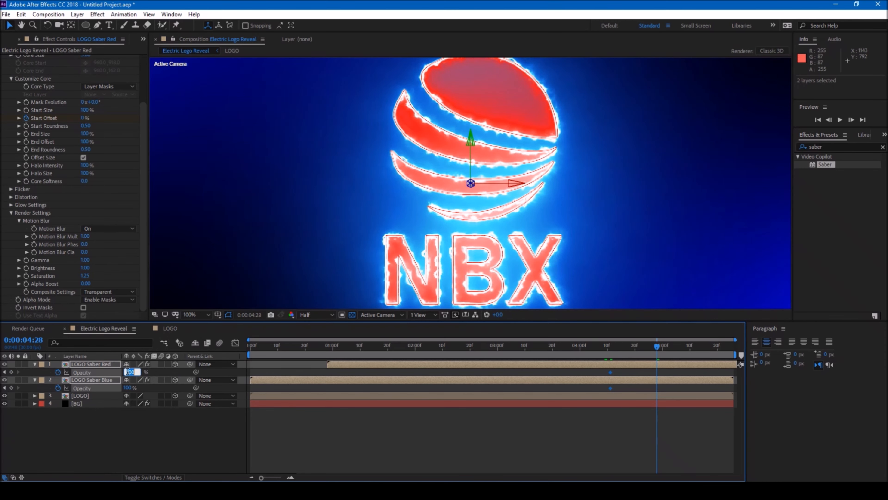
{"action": "type", "text": "0"}
{"action": "key", "text": "Return"}
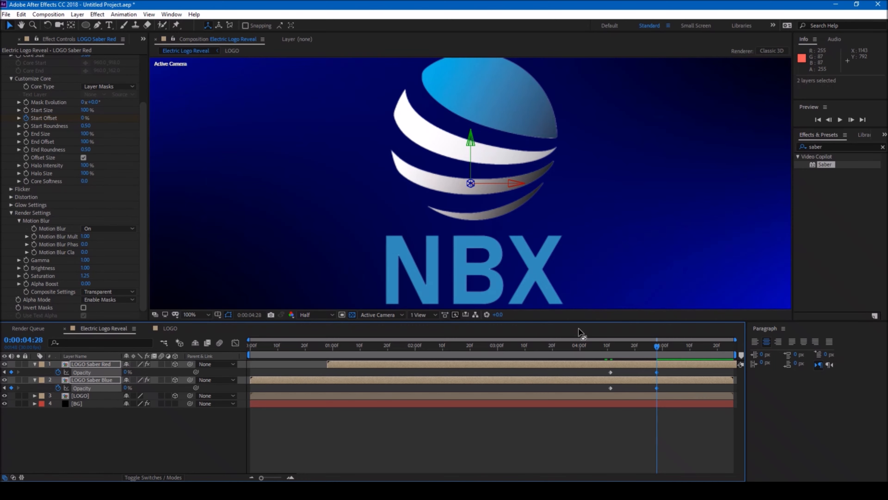
{"action": "left_click", "coordinate": [600, 346]}
{"action": "left_click_drag", "start_coordinate": [599, 348], "coordinate": [668, 347]}
{"action": "scroll", "coordinate": [561, 226], "scroll_direction": "down", "scroll_amount": 1}
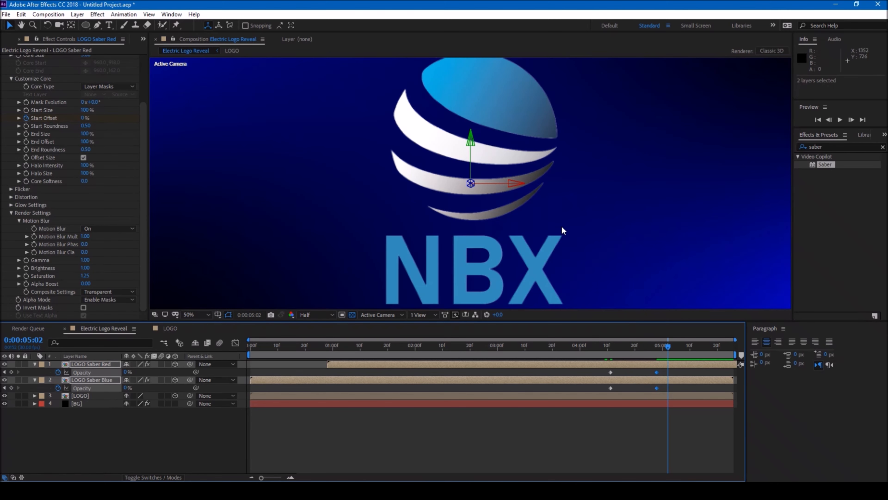
{"action": "mouse_move", "coordinate": [663, 345]}
{"action": "left_mouse_down"}
{"action": "mouse_move", "coordinate": [638, 346]}
{"action": "mouse_move", "coordinate": [671, 348]}
{"action": "left_mouse_up"}
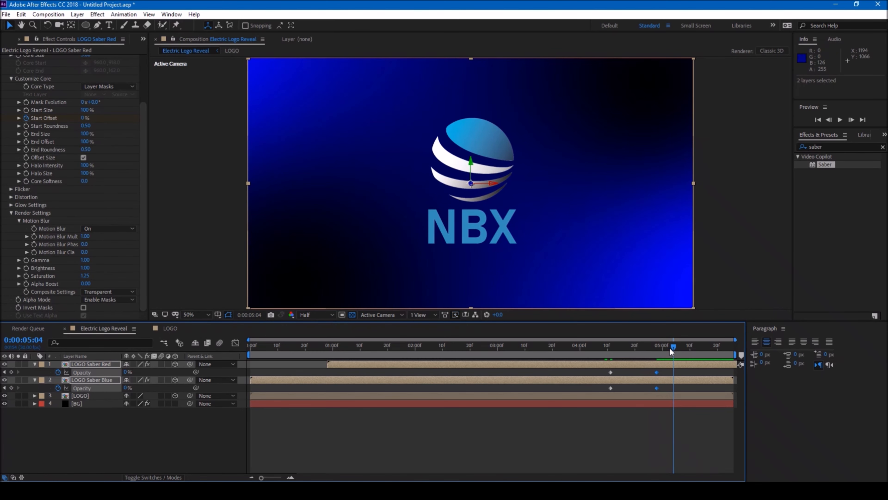
{"action": "left_click", "coordinate": [239, 187]}
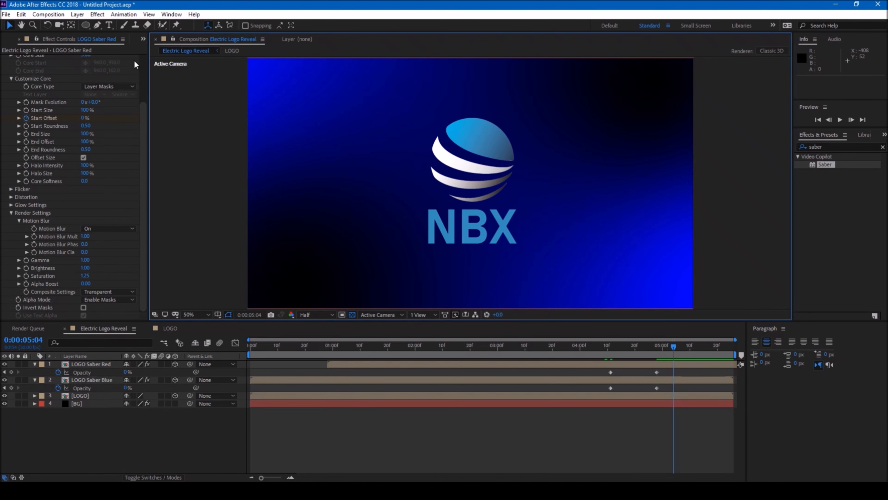
Add the paragraph text "Your Tagline Here" centred below the NBX logo
{"action": "left_click", "coordinate": [109, 26]}
{"action": "left_click_drag", "start_coordinate": [382, 266], "coordinate": [575, 291]}
{"action": "type", "text": "Your TAgline Here"}
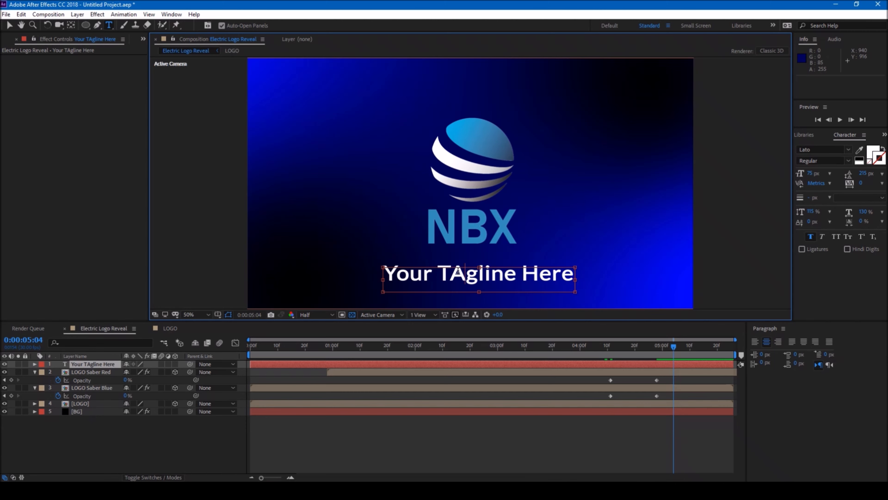
{"action": "key", "text": "BackSpace"}
{"action": "type", "text": "a"}
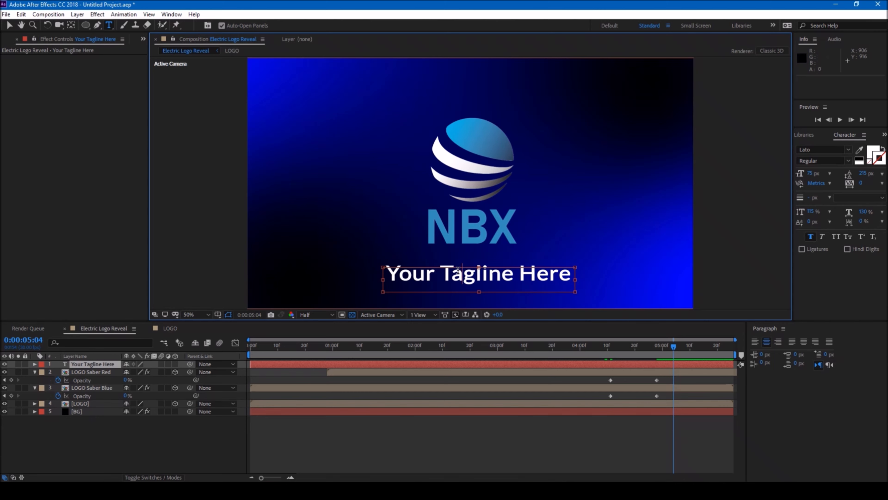
{"action": "left_click", "coordinate": [9, 25]}
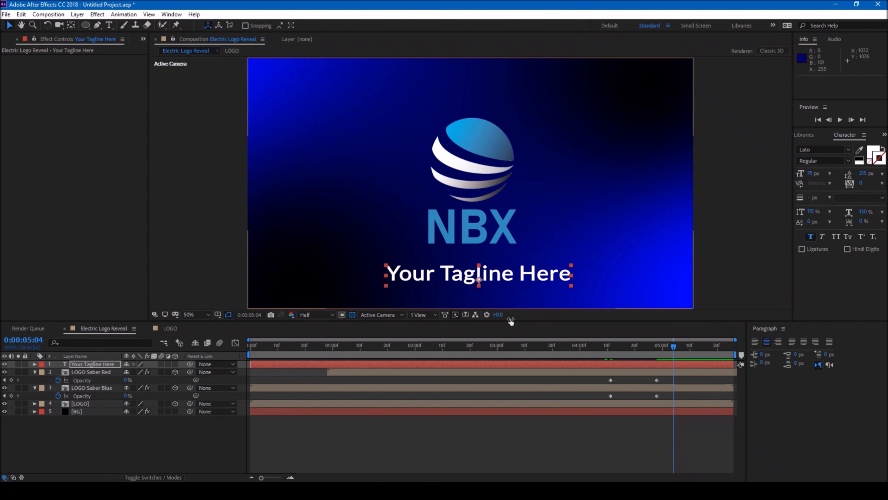
Move to 0:00:05:01 and add a Scale text animator set to 0% on the tagline layer
{"action": "left_click", "coordinate": [624, 349]}
{"action": "left_click_drag", "start_coordinate": [624, 349], "coordinate": [665, 354]}
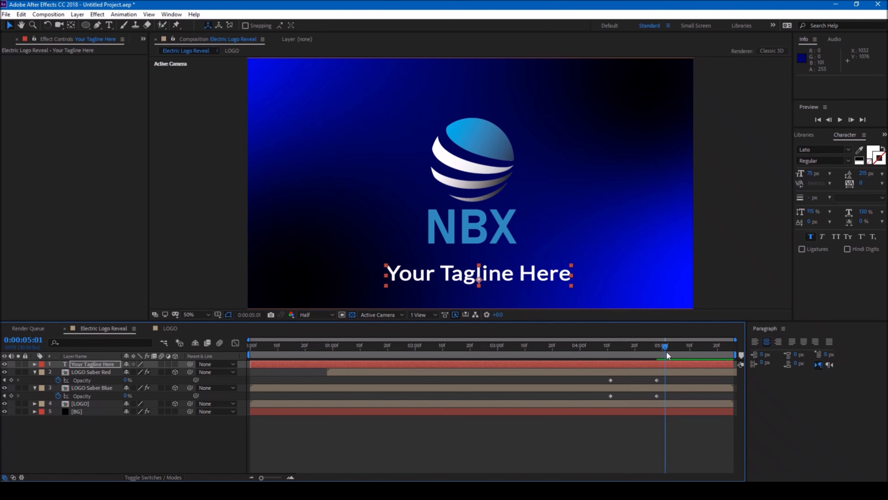
{"action": "left_click", "coordinate": [34, 365]}
{"action": "left_click", "coordinate": [179, 371]}
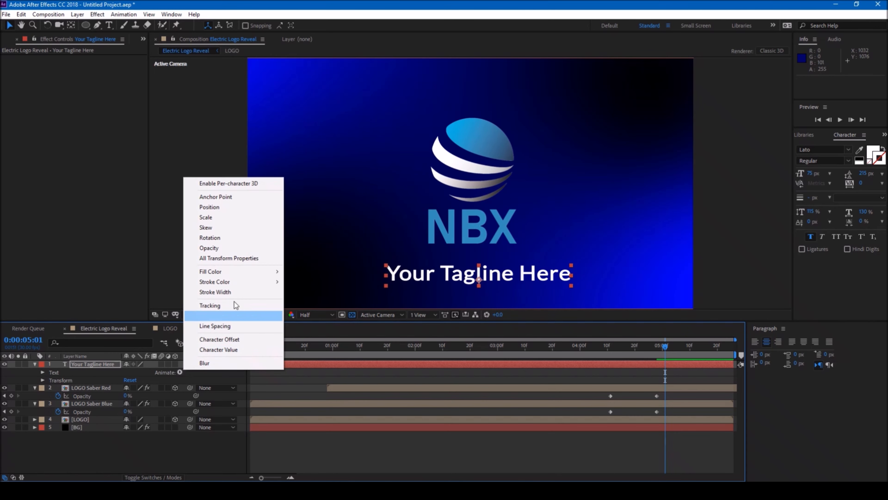
{"action": "left_click", "coordinate": [206, 218]}
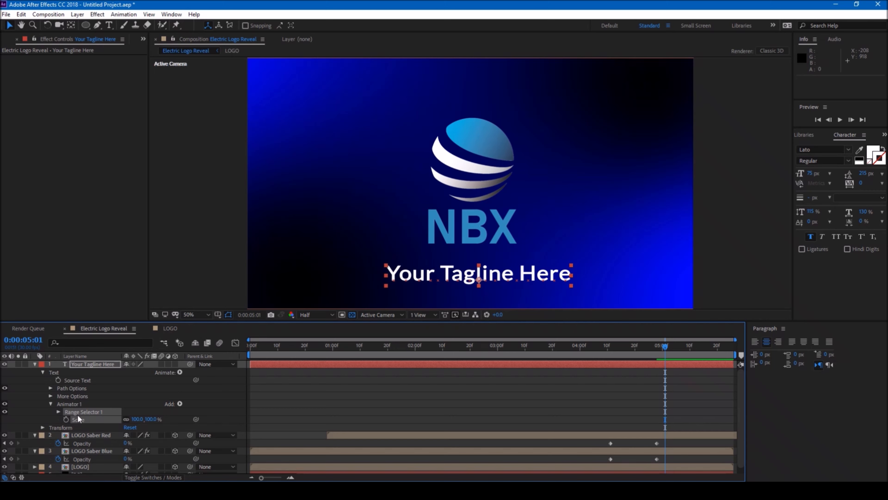
{"action": "left_click", "coordinate": [152, 419]}
{"action": "type", "text": "0"}
{"action": "key", "text": "Return"}
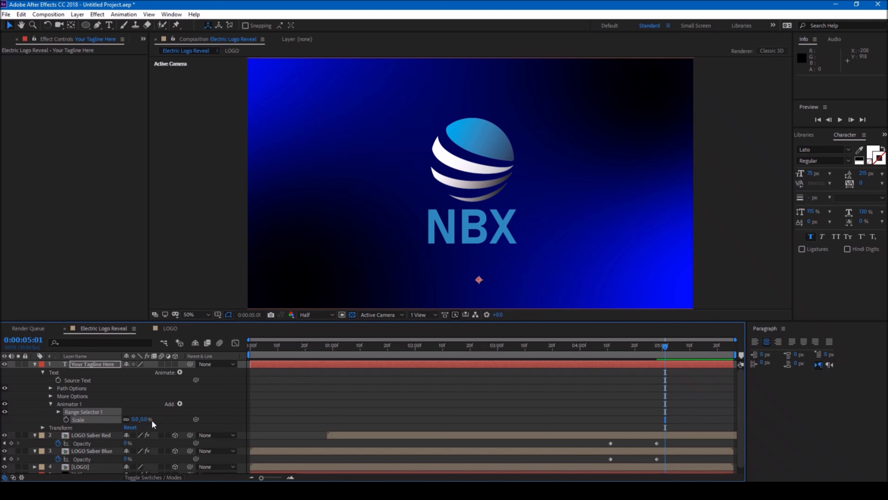
Keyframe the tagline's Range Selector Start from 0% at 0:00:05:01 to 100% at 0:00:05:14
{"action": "left_click", "coordinate": [59, 412]}
{"action": "left_click", "coordinate": [74, 419]}
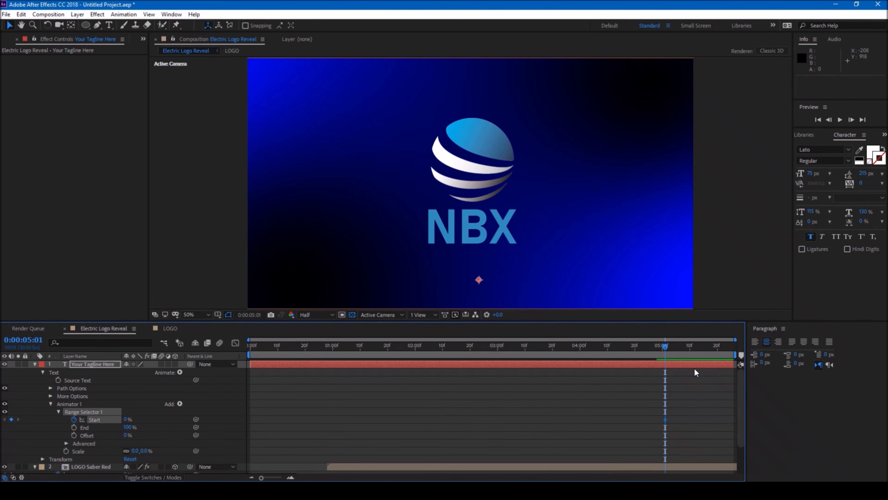
{"action": "left_click", "coordinate": [702, 354]}
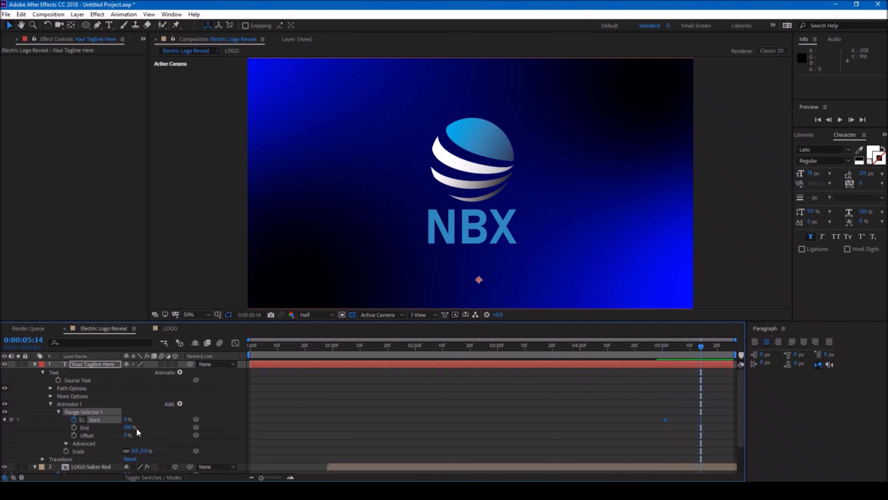
{"action": "left_click_drag", "start_coordinate": [127, 419], "coordinate": [289, 410]}
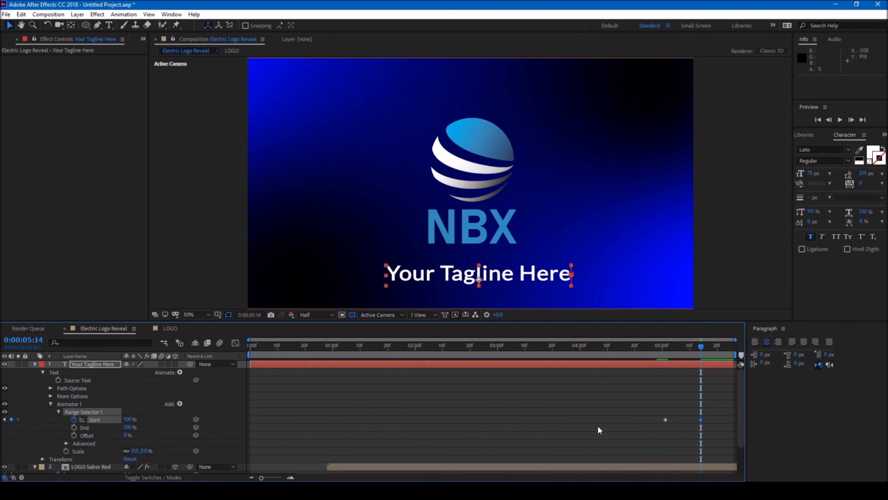
Select the tagline's Start keyframes and play back the text reveal from 0:00:04:27
{"action": "left_click_drag", "start_coordinate": [660, 404], "coordinate": [707, 433]}
{"action": "left_click", "coordinate": [653, 352]}
{"action": "left_click_drag", "start_coordinate": [656, 350], "coordinate": [669, 353]}
{"action": "key", "text": "space"}
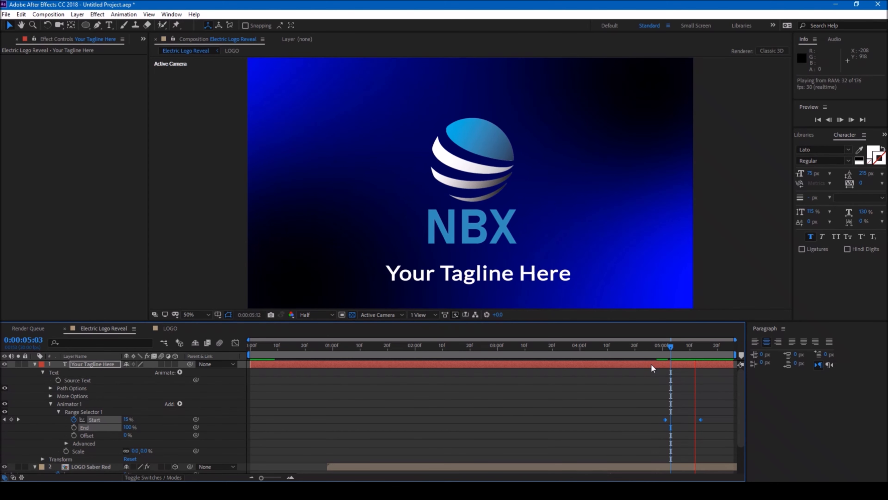
{"action": "left_click", "coordinate": [654, 348]}
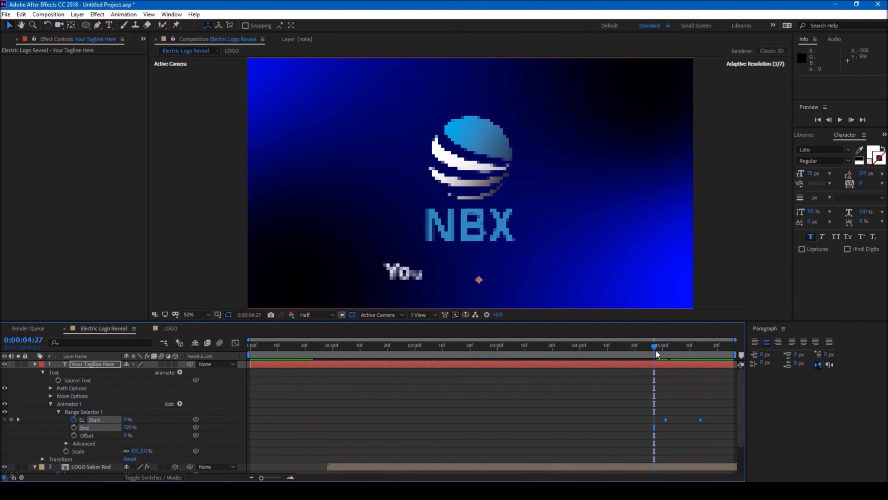
{"action": "key", "text": "space"}
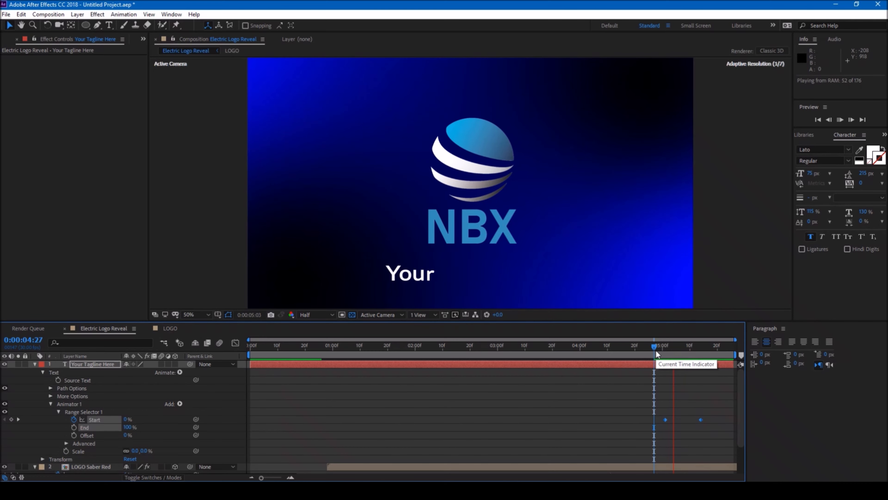